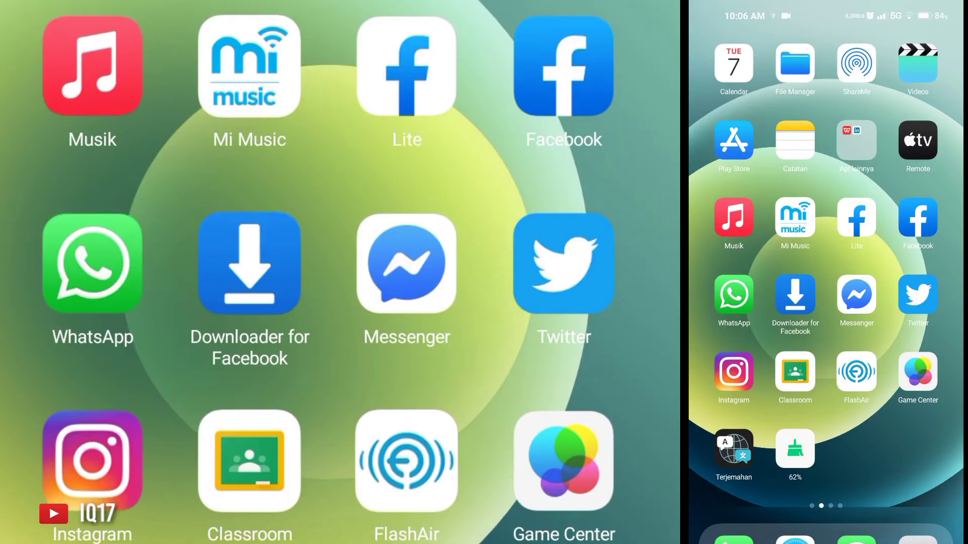
# Search the Play Store for 'capcut' to find CapCut - Editor Video with an update available
pyautogui.click(734, 140)
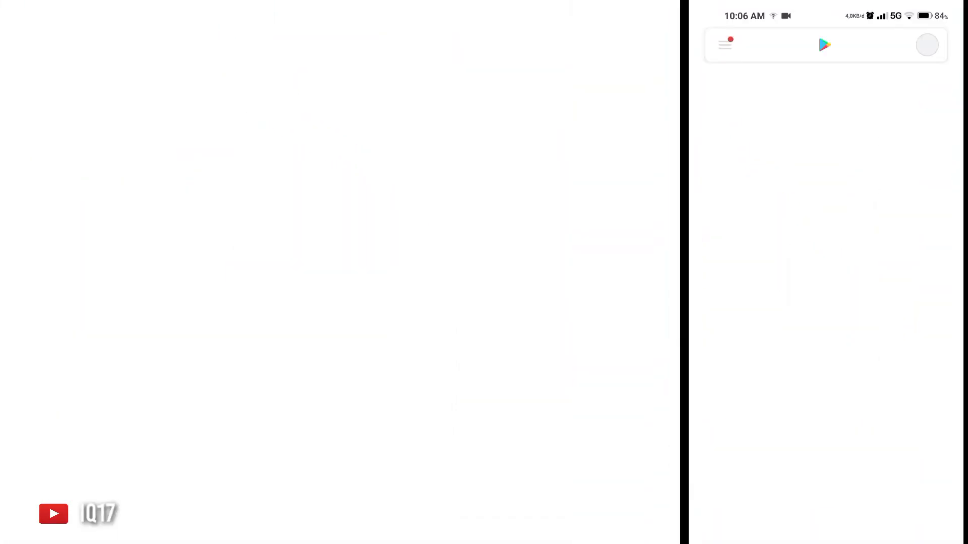
pyautogui.click(827, 44)
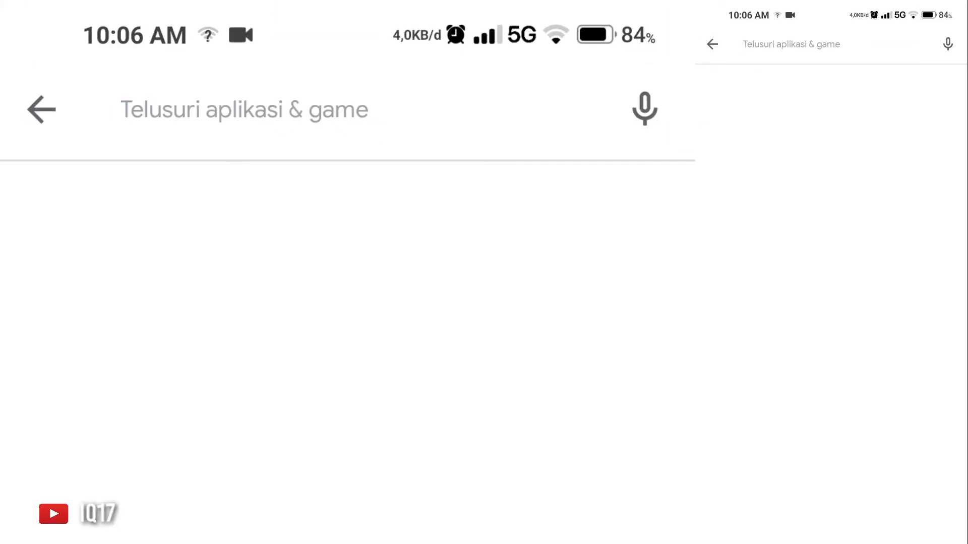
pyautogui.write('cap')
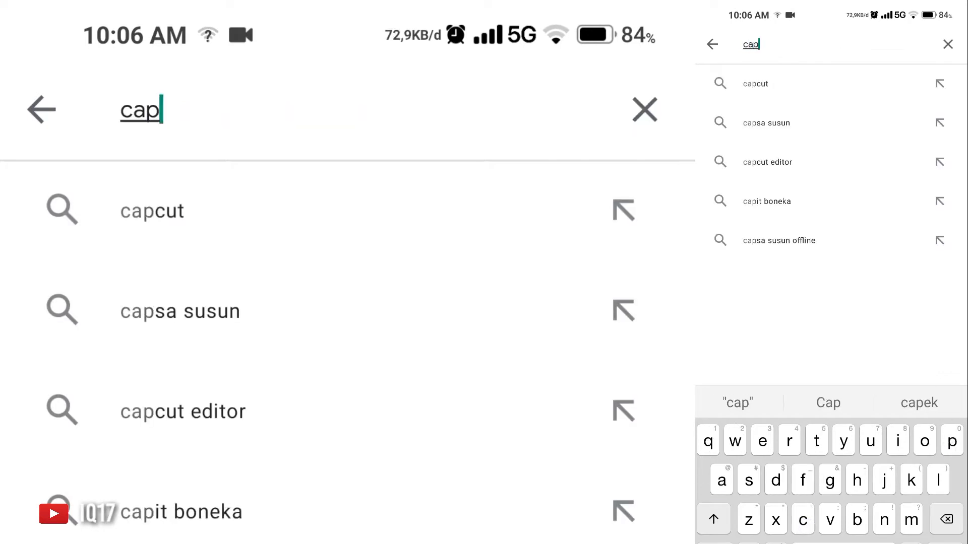
pyautogui.write('cut')
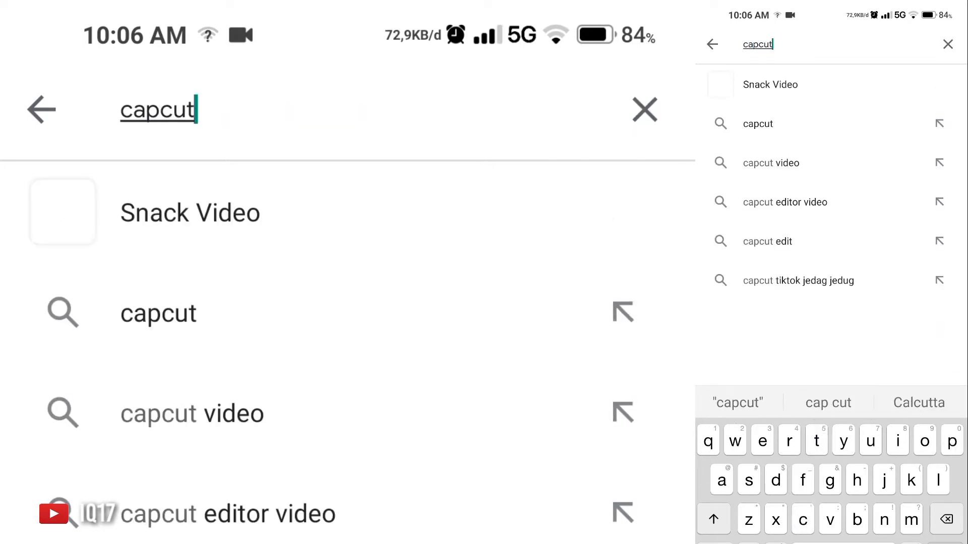
pyautogui.press('Return')
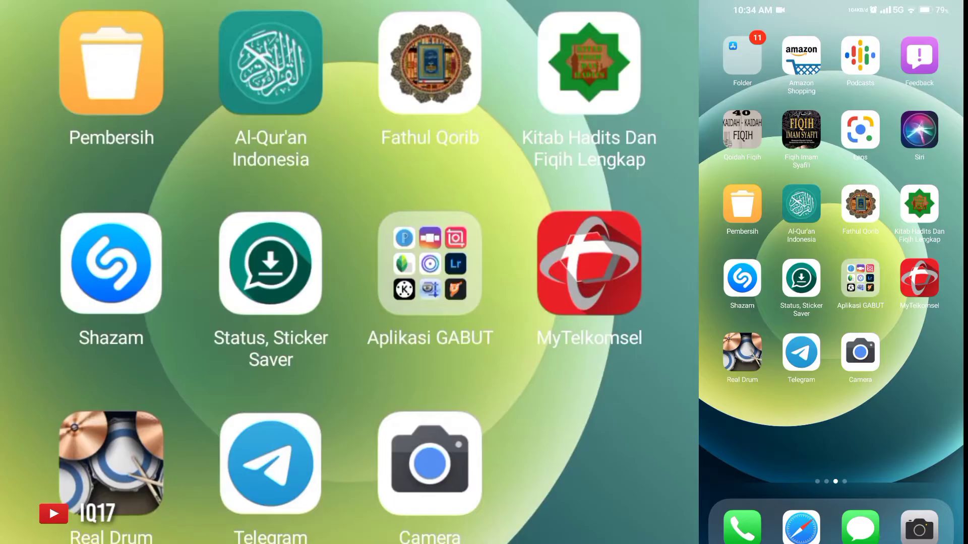
# Launch CapCut from the Aplikasi GABUT folder and start a new project showing photos
pyautogui.click(430, 264)
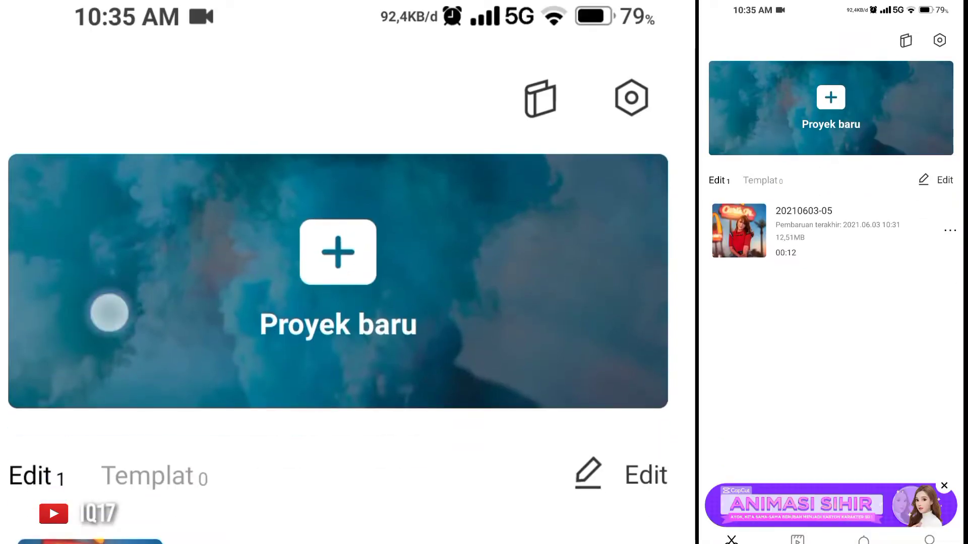
pyautogui.click(109, 313)
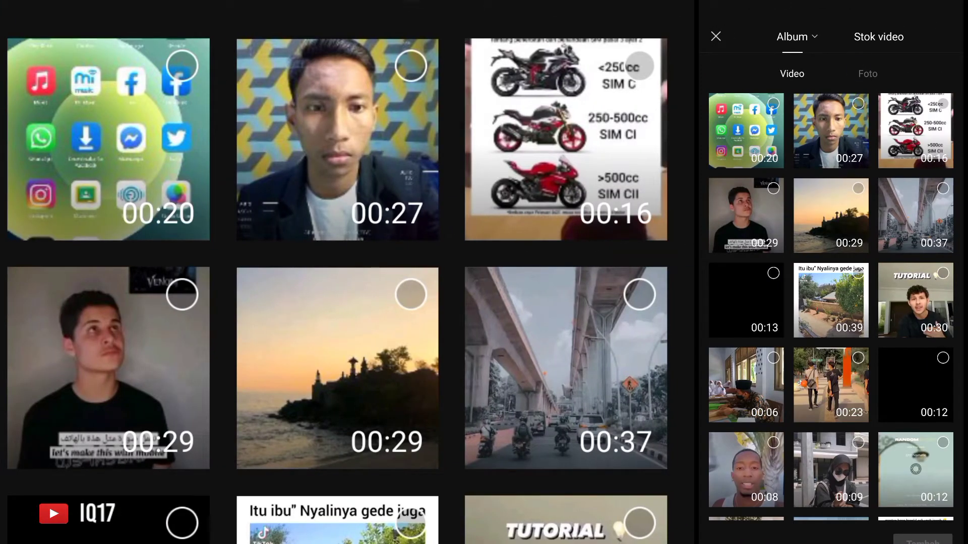
pyautogui.click(868, 73)
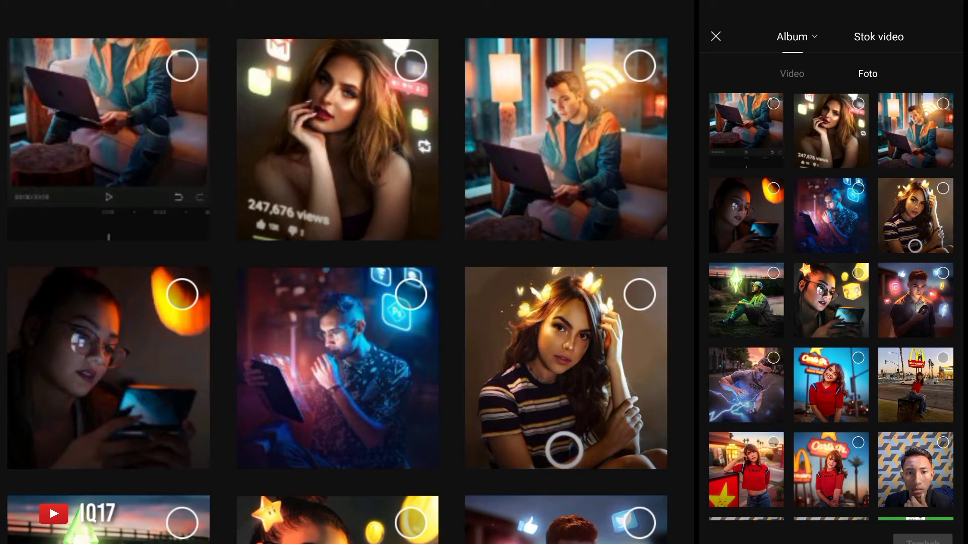
# Pick the first five photos: tablet man, social-media boy, glasses woman, laptop man, woman by diner
pyautogui.click(858, 188)
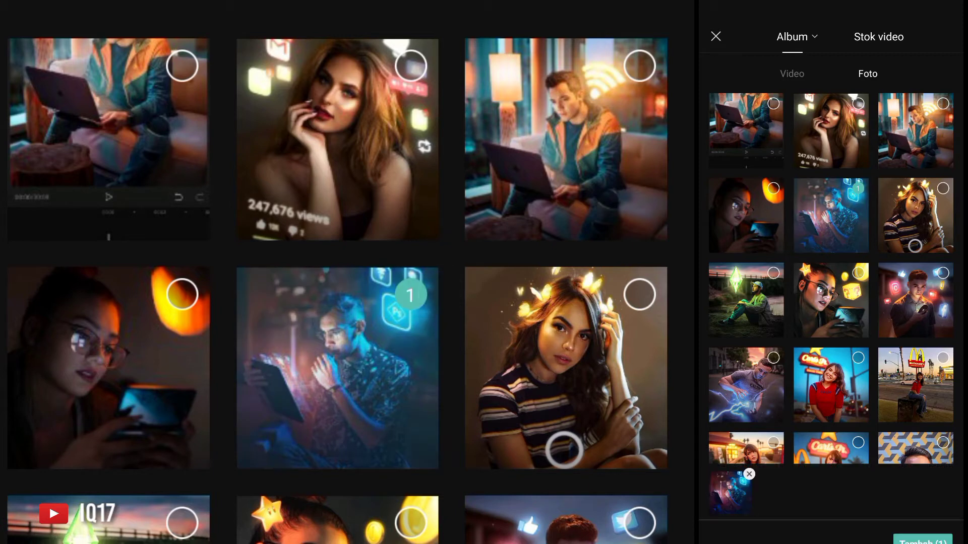
pyautogui.click(942, 273)
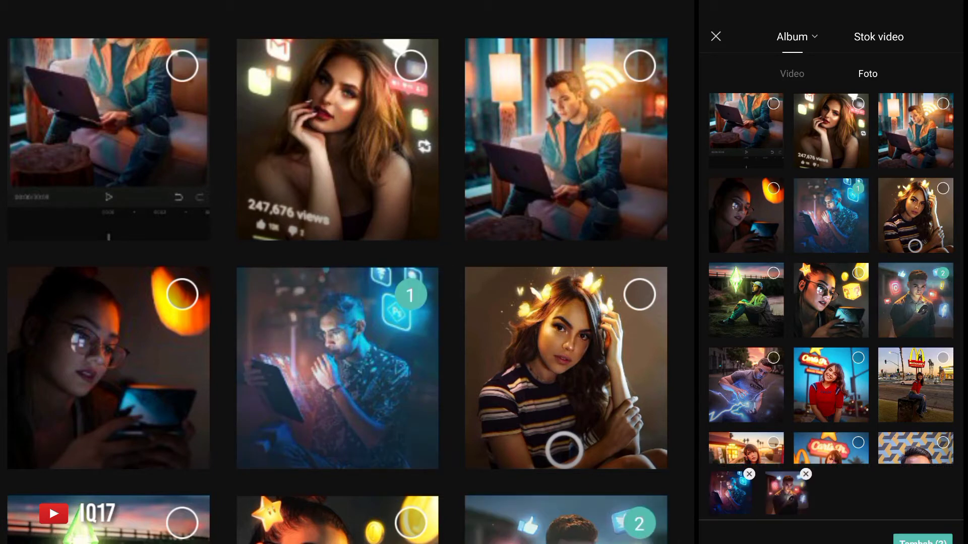
pyautogui.click(858, 272)
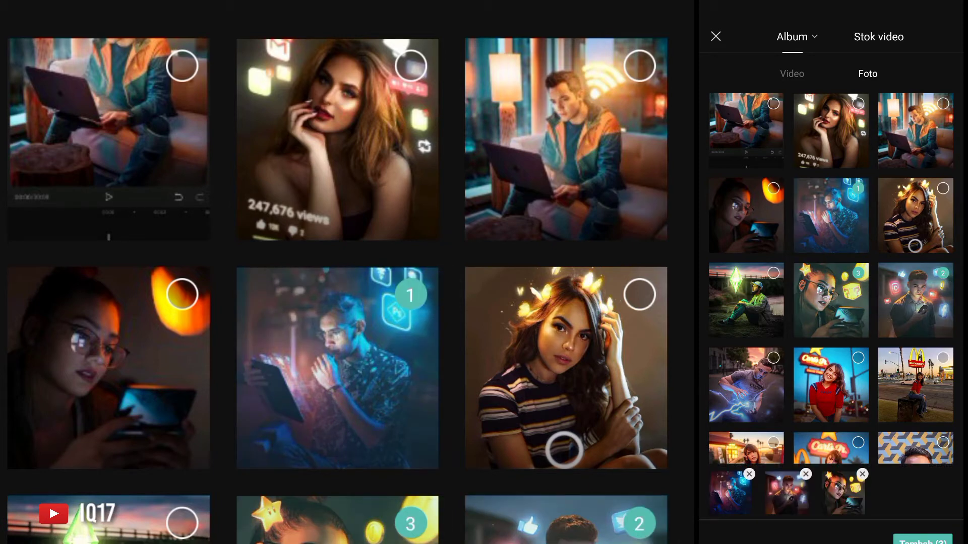
pyautogui.click(943, 103)
pyautogui.scroll(-3, 831, 303)
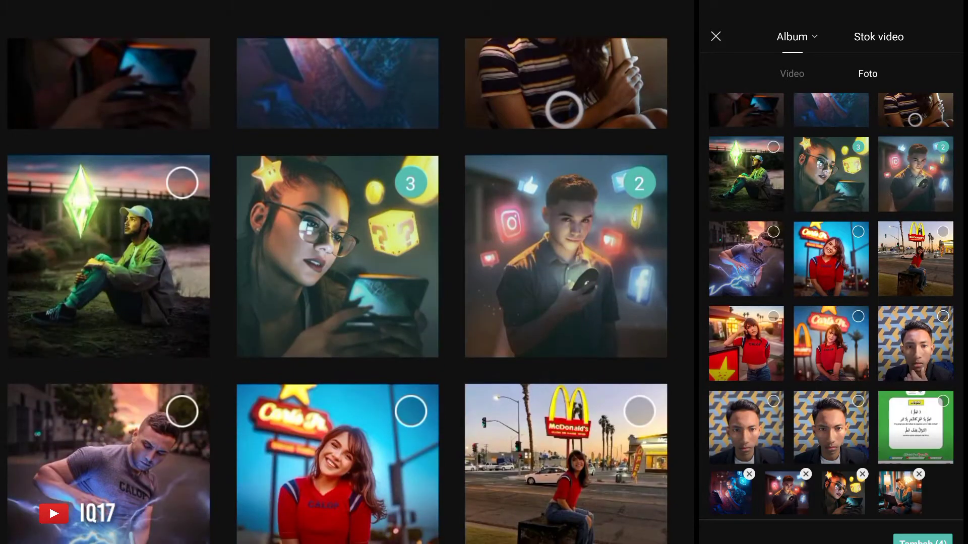
pyautogui.click(774, 316)
# Pick photos six to ten: McDonald's woman, smiling red woman, butterflies woman, green-diamond man, 247,676-views woman
pyautogui.click(858, 316)
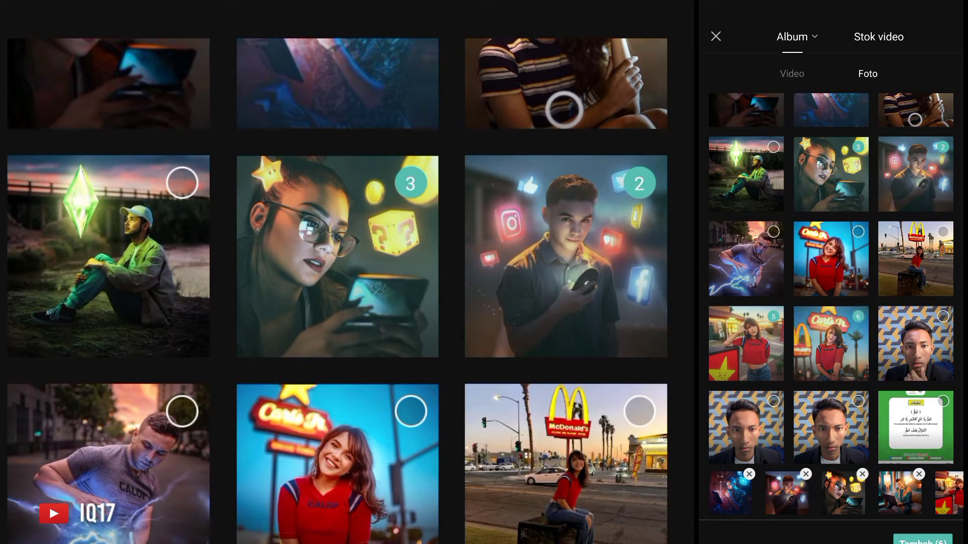
pyautogui.click(858, 231)
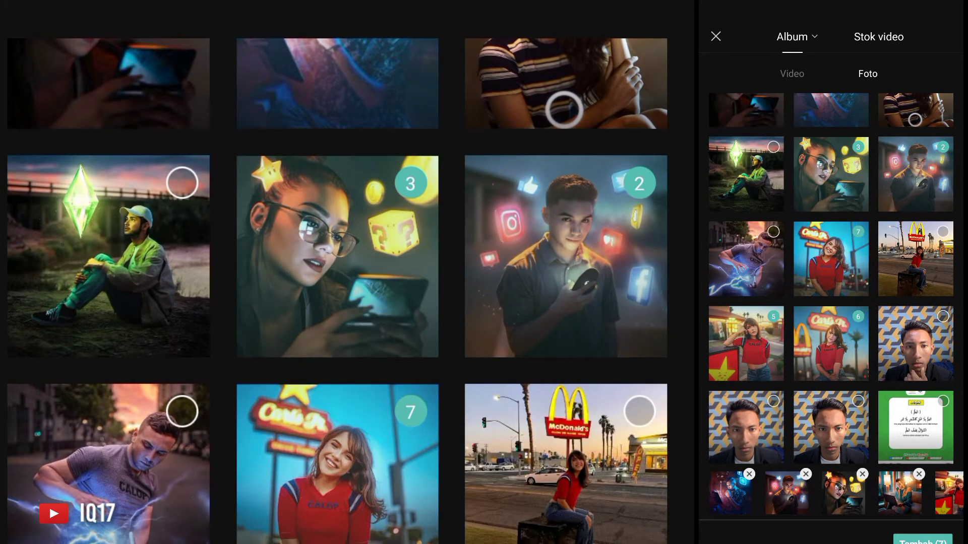
pyautogui.scroll(3, 831, 302)
pyautogui.click(915, 227)
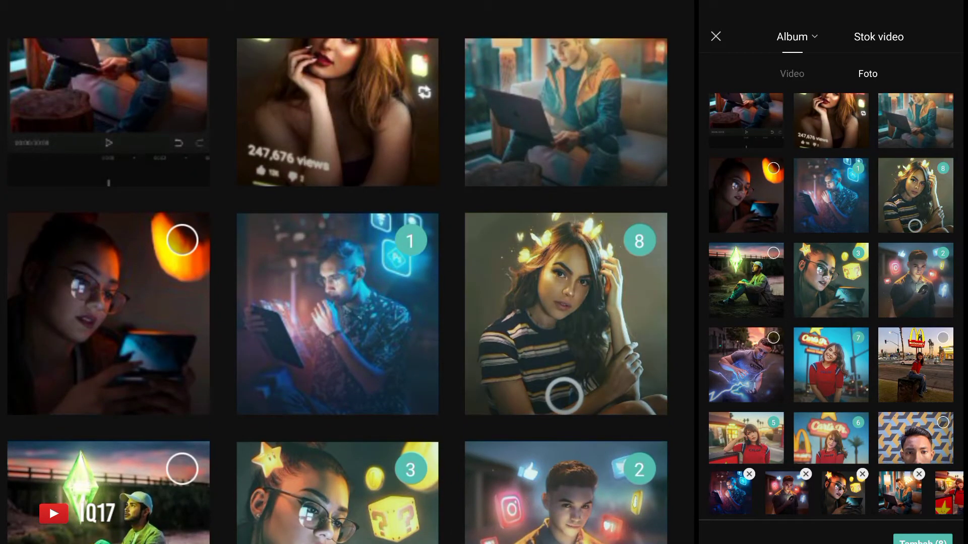
pyautogui.click(774, 253)
pyautogui.scroll(2, 831, 302)
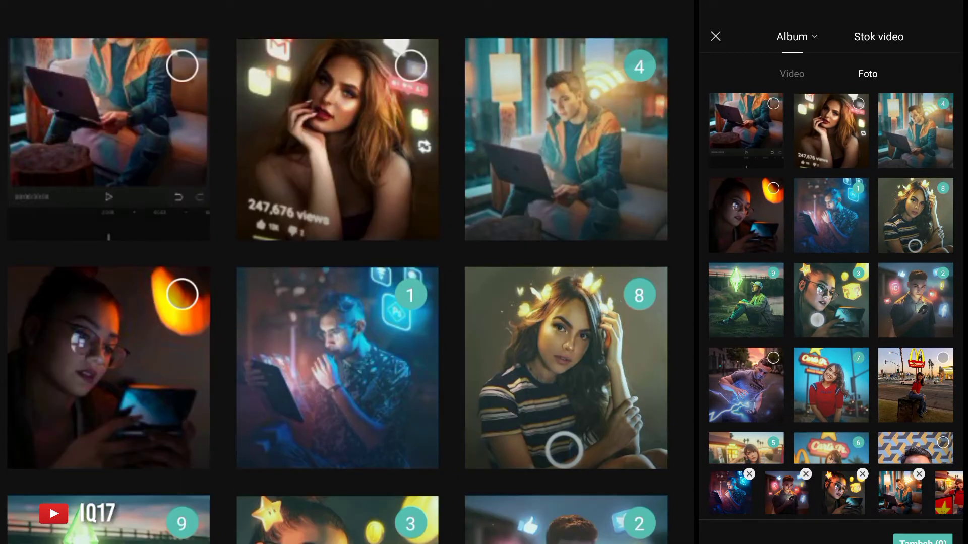
pyautogui.click(858, 103)
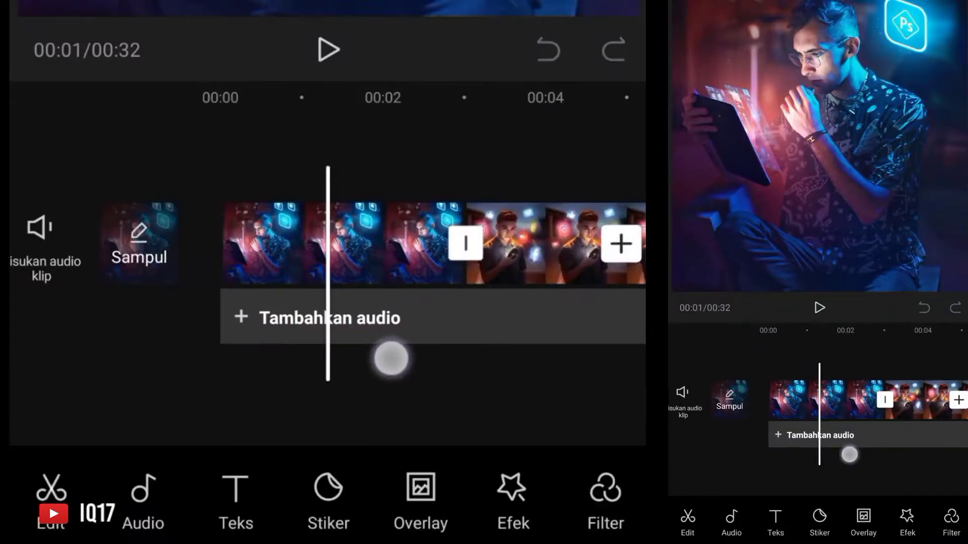
# Add the ten photos to a 32-second timeline and give the first clip the Perbesaran Gaya style
pyautogui.moveTo(389, 356); pyautogui.dragTo(561, 328)
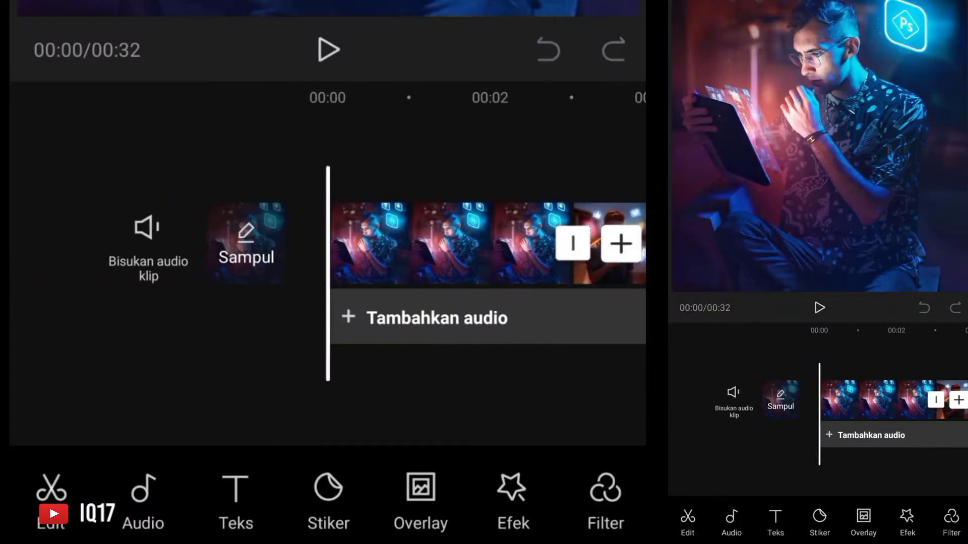
pyautogui.moveTo(509, 368)
pyautogui.mouseDown()
pyautogui.moveTo(420, 357)
pyautogui.moveTo(549, 355)
pyautogui.mouseUp()
pyautogui.click(445, 266)
pyautogui.moveTo(340, 507); pyautogui.dragTo(236, 528)
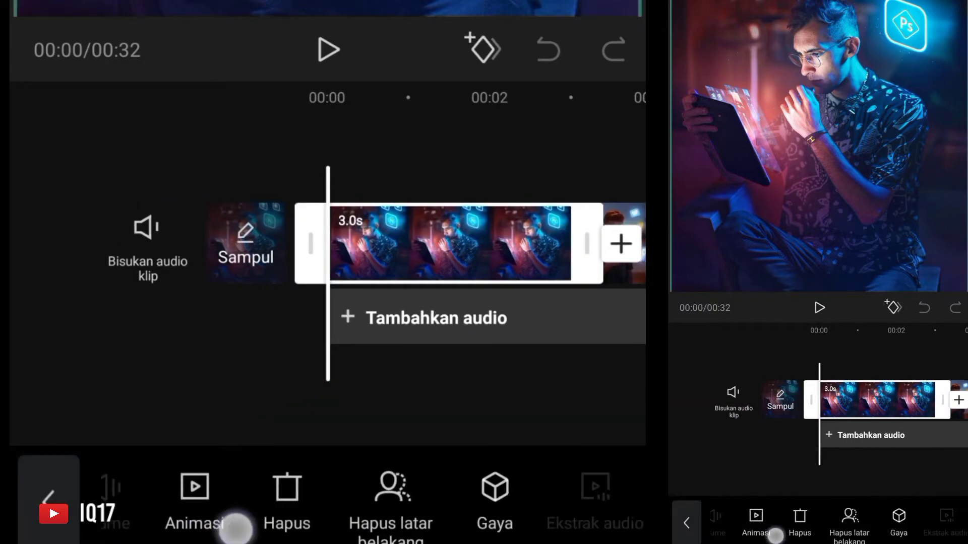
pyautogui.click(335, 510)
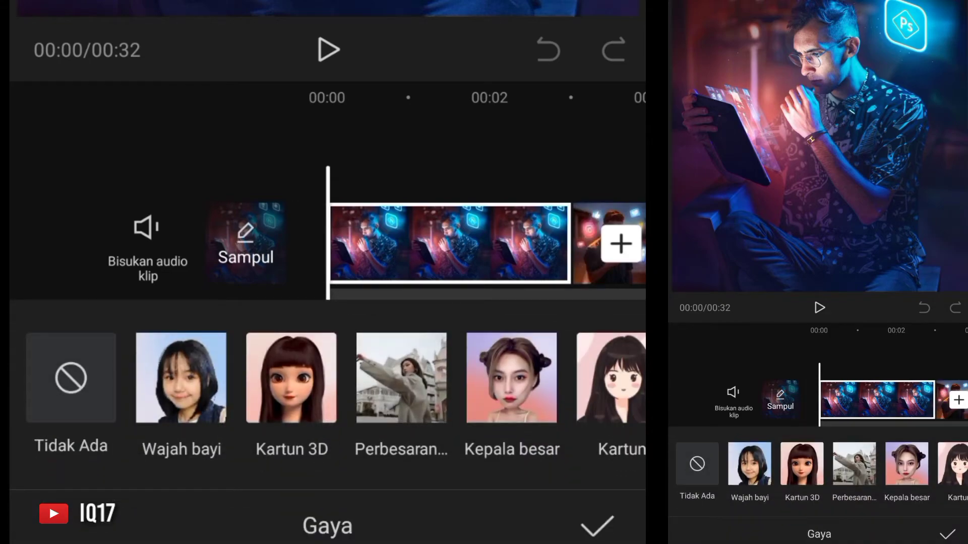
pyautogui.click(409, 416)
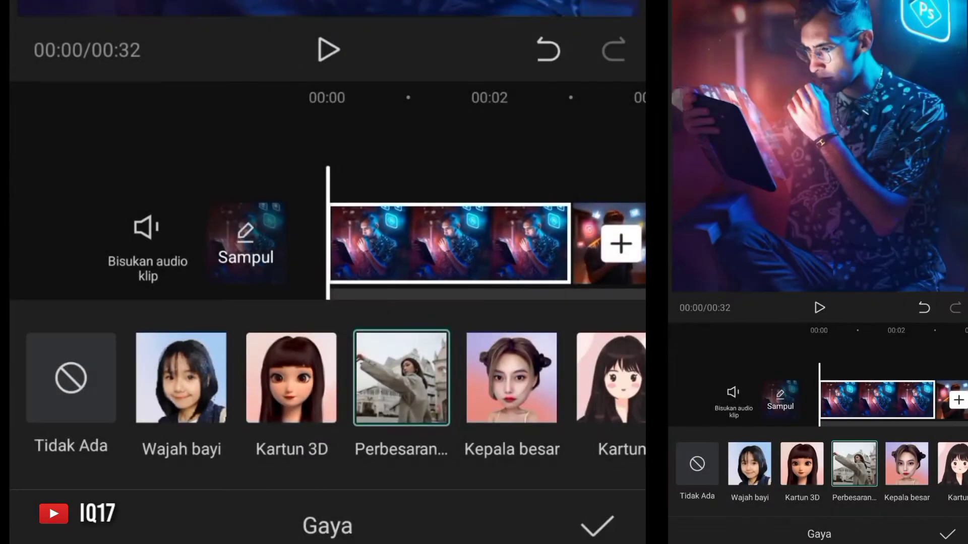
# Apply the Perbesaran Gaya style to the boy with social-media icons clip
pyautogui.click(598, 527)
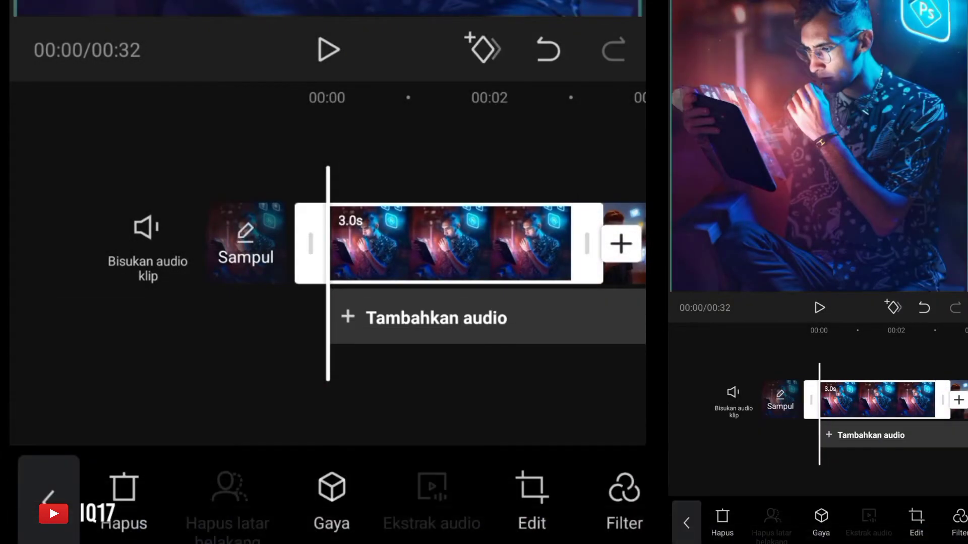
pyautogui.moveTo(558, 365); pyautogui.dragTo(330, 408)
pyautogui.click(394, 386)
pyautogui.click(386, 260)
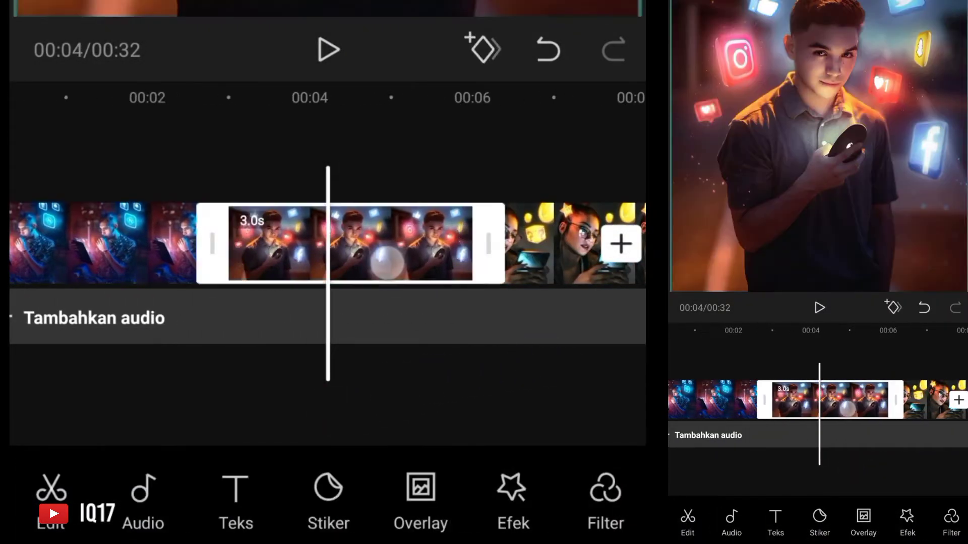
pyautogui.moveTo(520, 505); pyautogui.dragTo(292, 509)
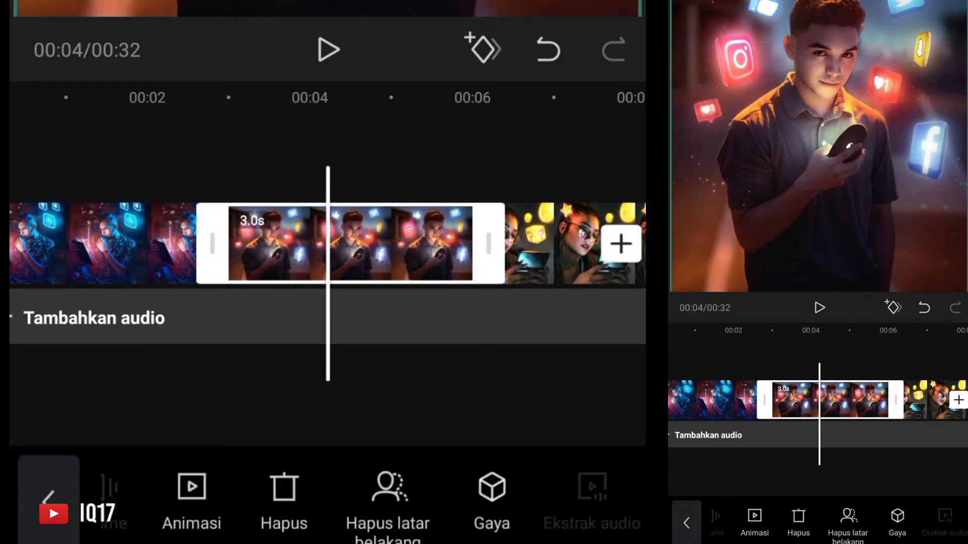
pyautogui.click(492, 499)
pyautogui.click(401, 379)
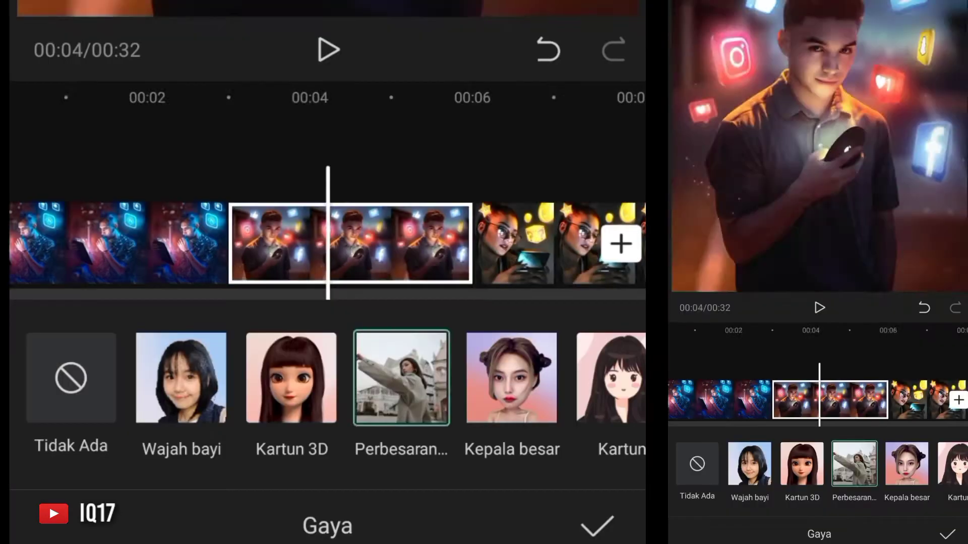
# Apply Perbesaran to the glasses girl, laptop man and red-shirt girl clips
pyautogui.click(514, 242)
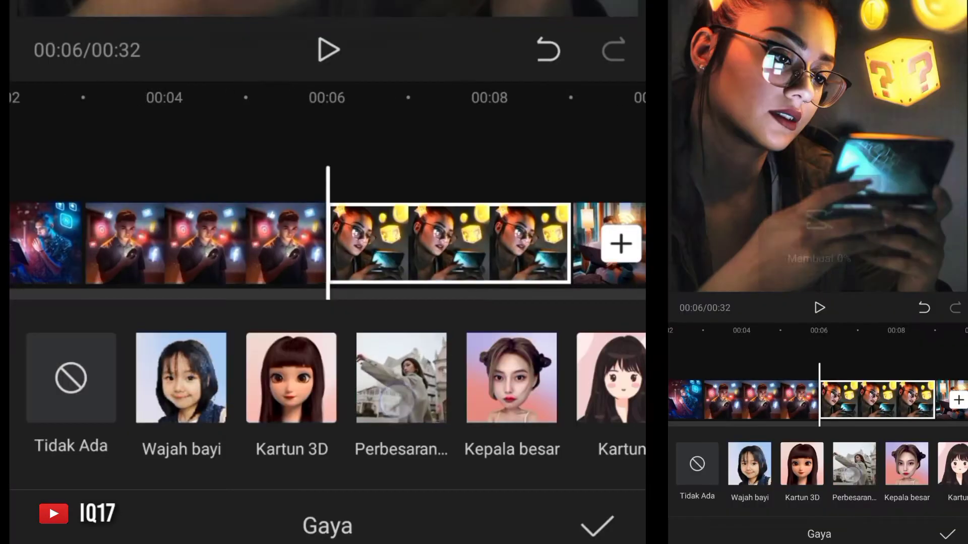
pyautogui.click(401, 378)
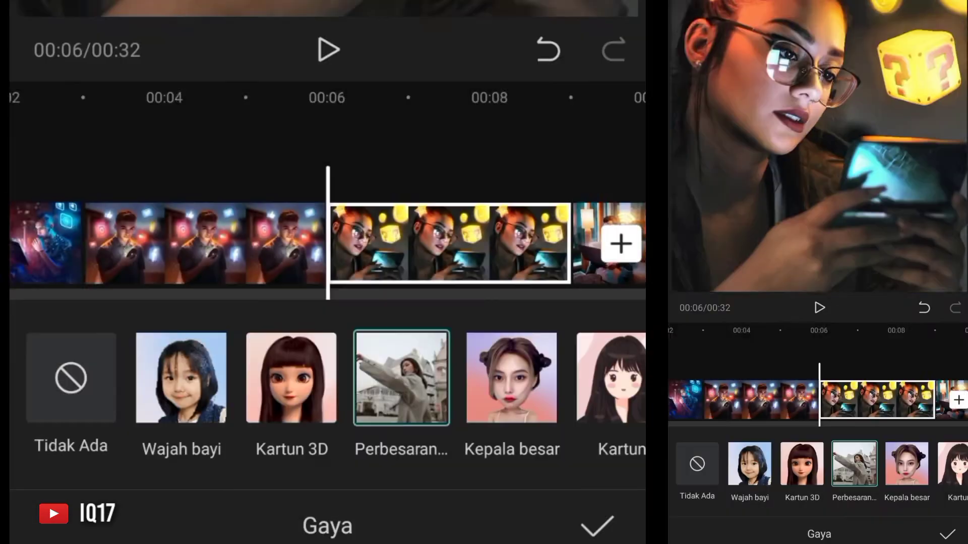
pyautogui.click(585, 242)
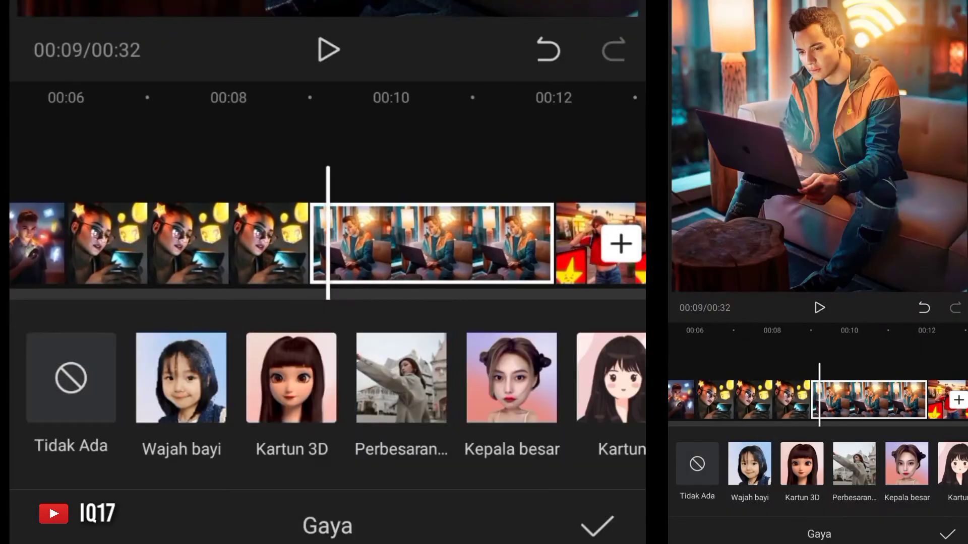
pyautogui.click(401, 378)
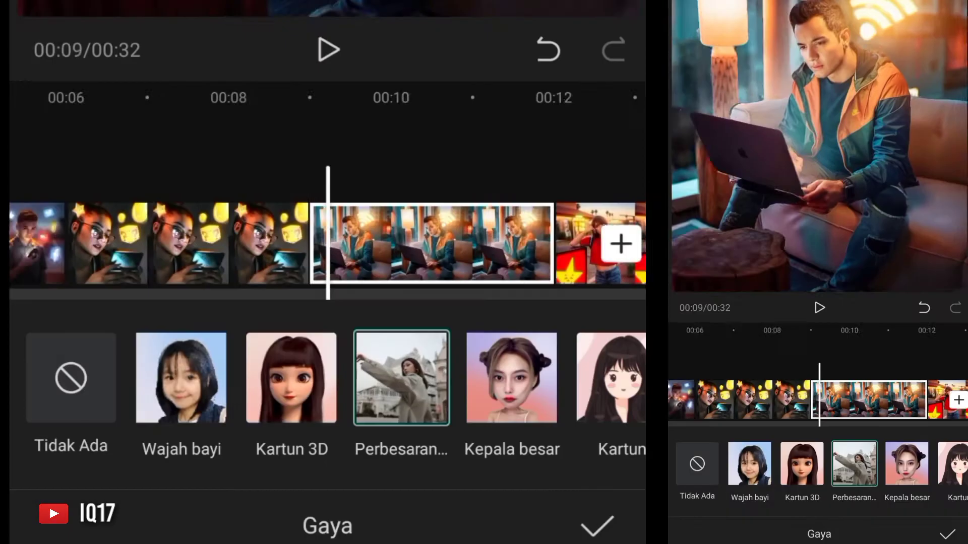
pyautogui.click(580, 242)
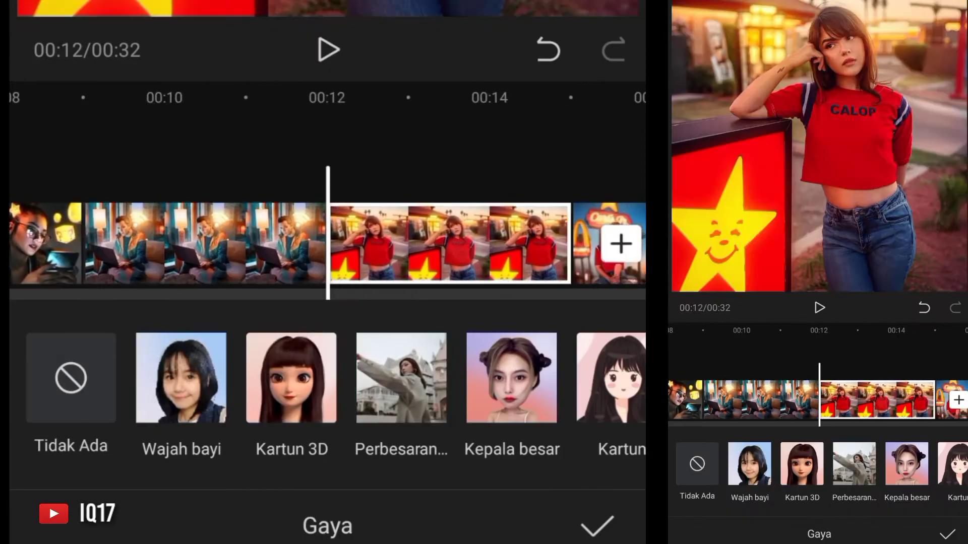
pyautogui.click(401, 378)
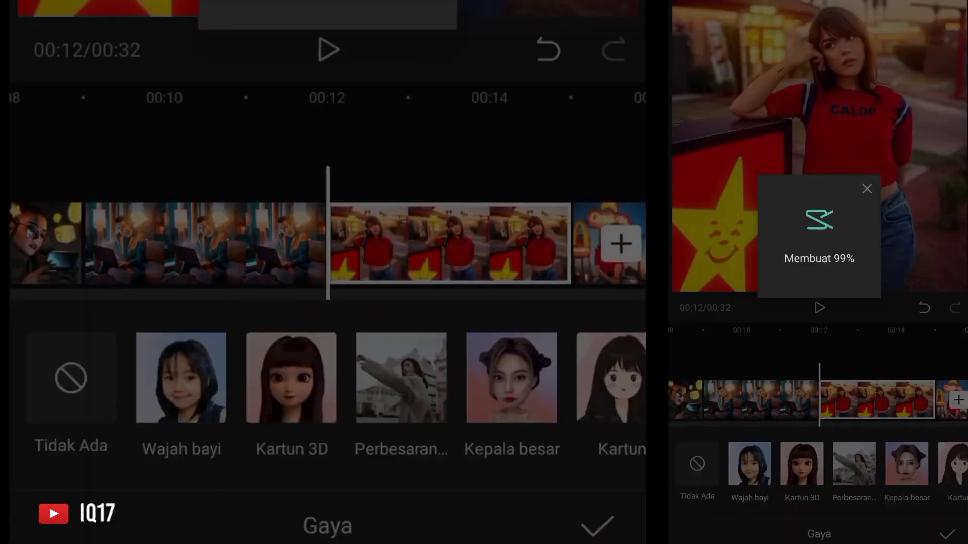
# Apply Perbesaran to the second red-shirt, smiling, butterfly-crowned and final photo clips
pyautogui.click(580, 242)
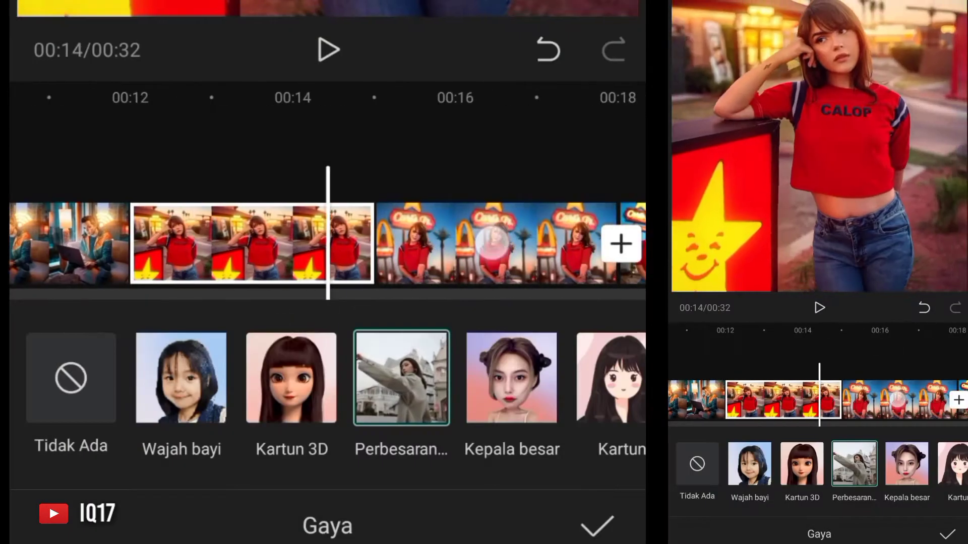
pyautogui.click(401, 378)
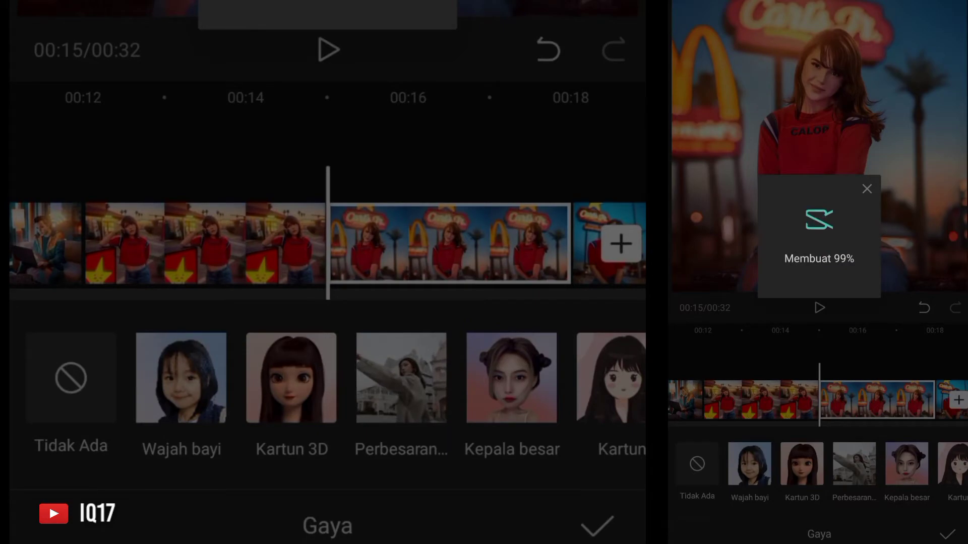
pyautogui.click(580, 242)
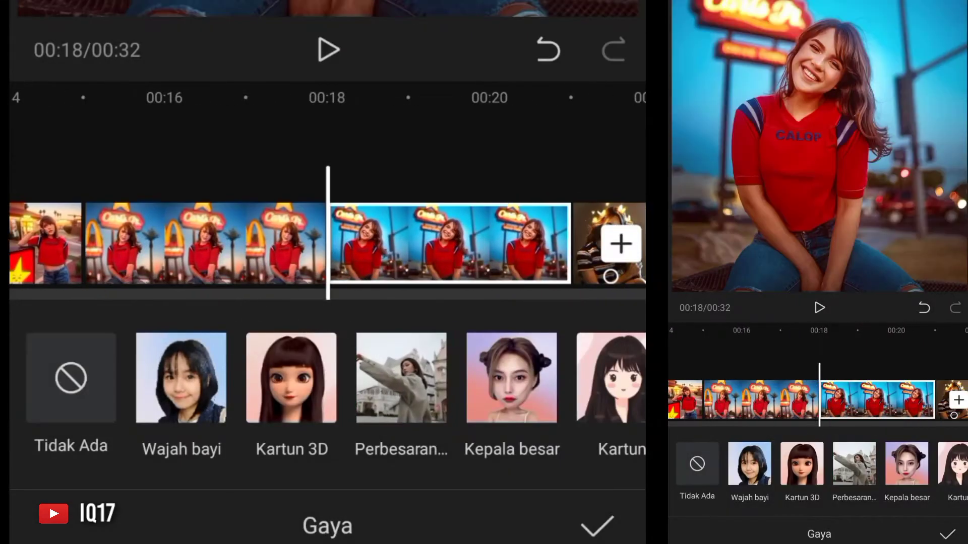
pyautogui.click(401, 378)
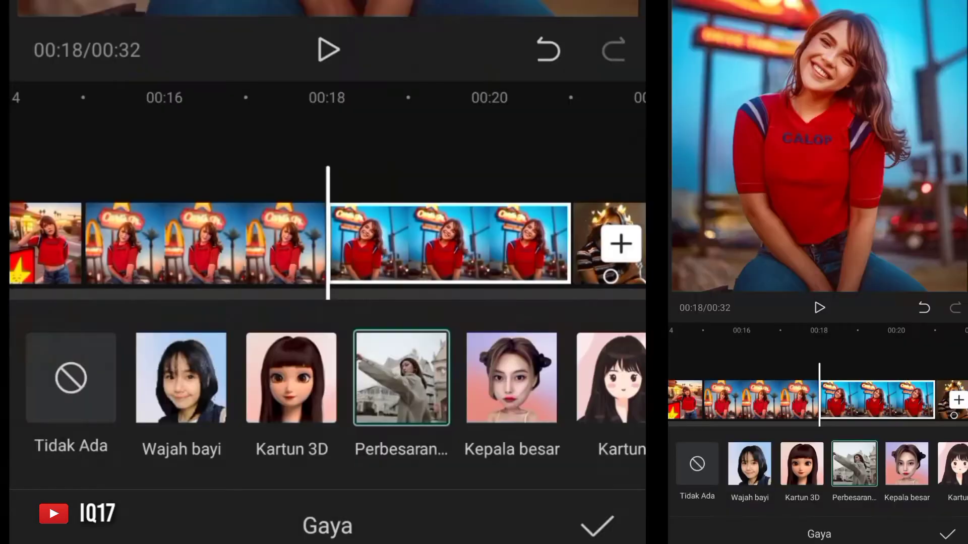
pyautogui.click(579, 242)
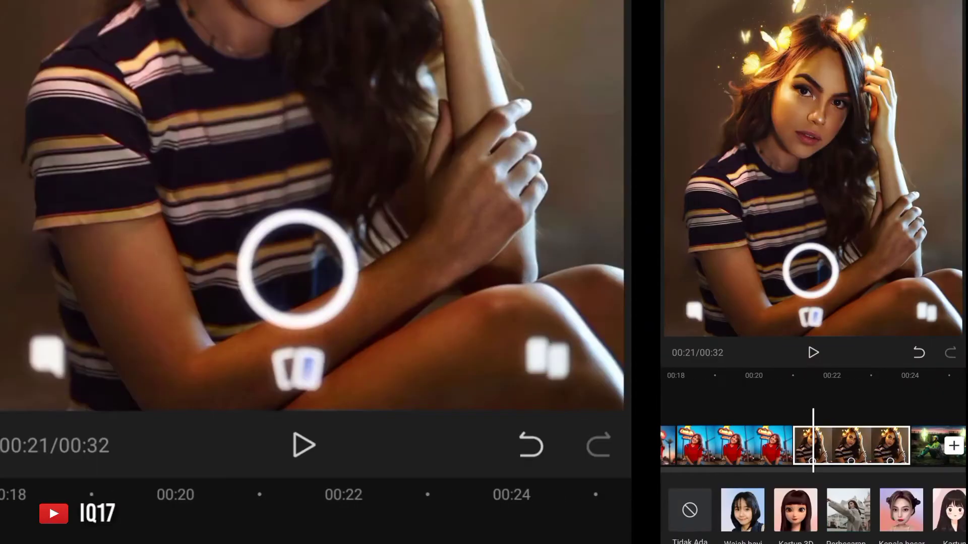
pyautogui.click(401, 378)
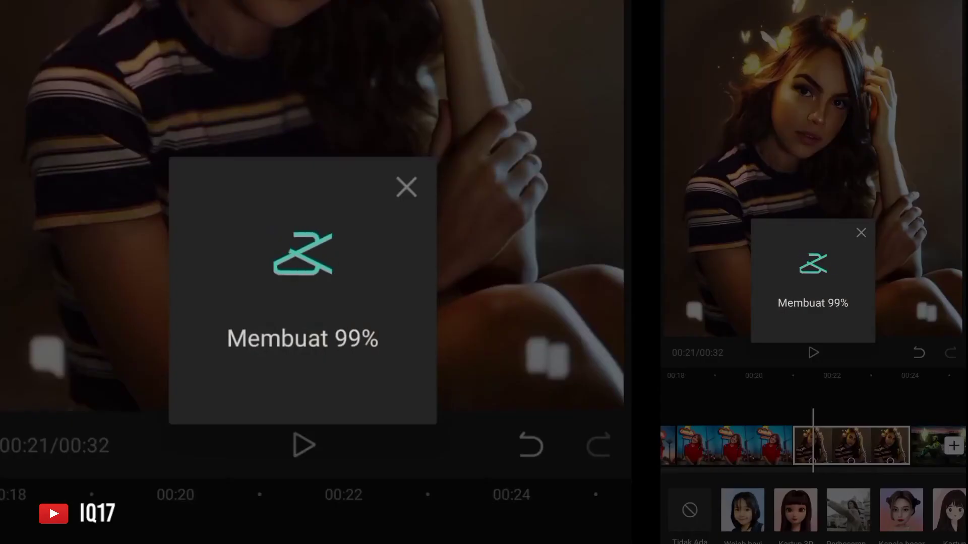
pyautogui.click(292, 291)
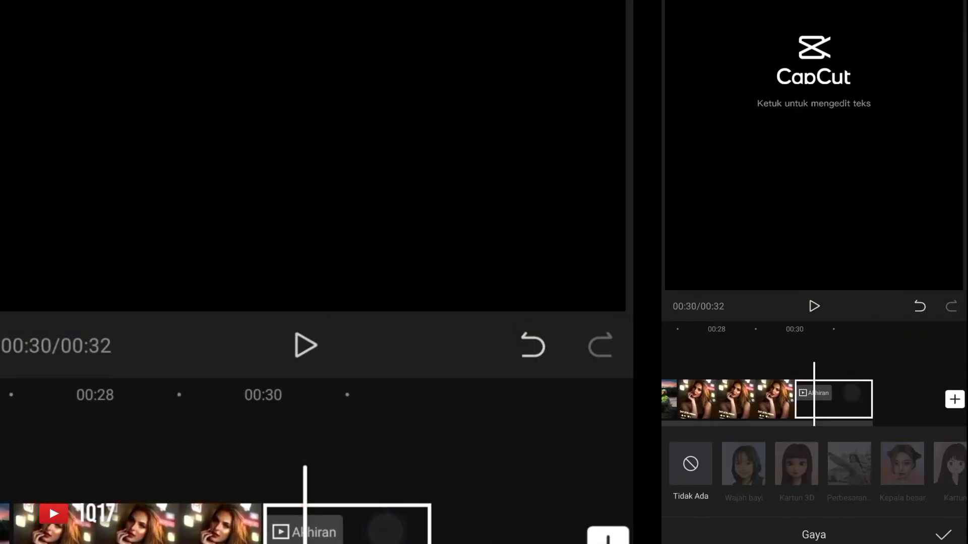
# Delete the Akhiran outro clip so the project runs 00:30, then bring up the audio tools
pyautogui.moveTo(386, 527); pyautogui.dragTo(562, 500)
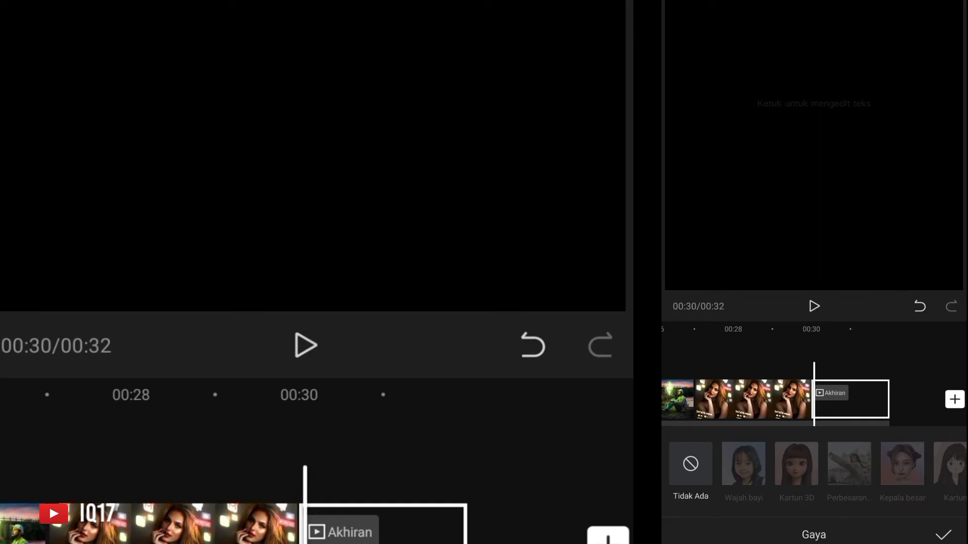
pyautogui.click(383, 524)
pyautogui.click(793, 519)
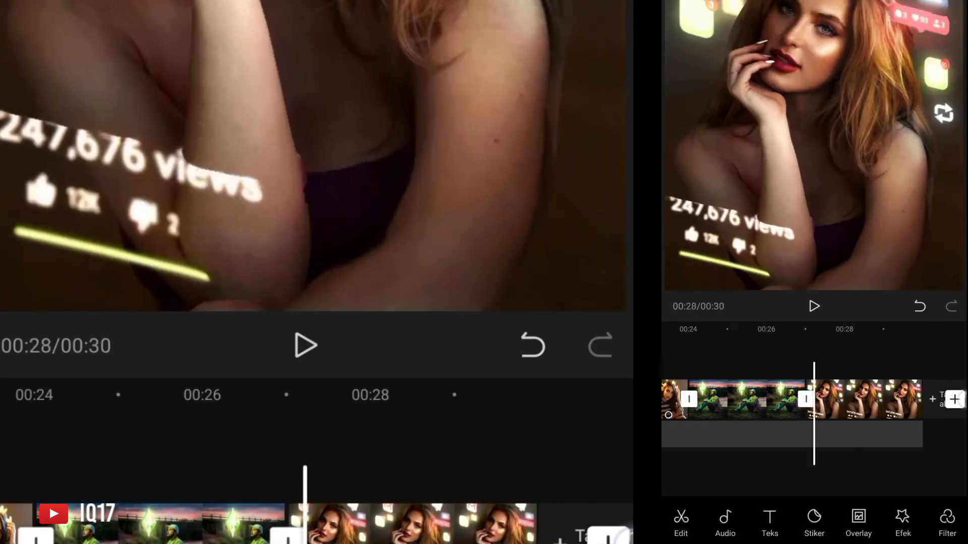
pyautogui.moveTo(706, 398)
pyautogui.mouseDown()
pyautogui.moveTo(868, 377)
pyautogui.moveTo(821, 367)
pyautogui.moveTo(895, 371)
pyautogui.moveTo(840, 394)
pyautogui.moveTo(902, 389)
pyautogui.mouseUp()
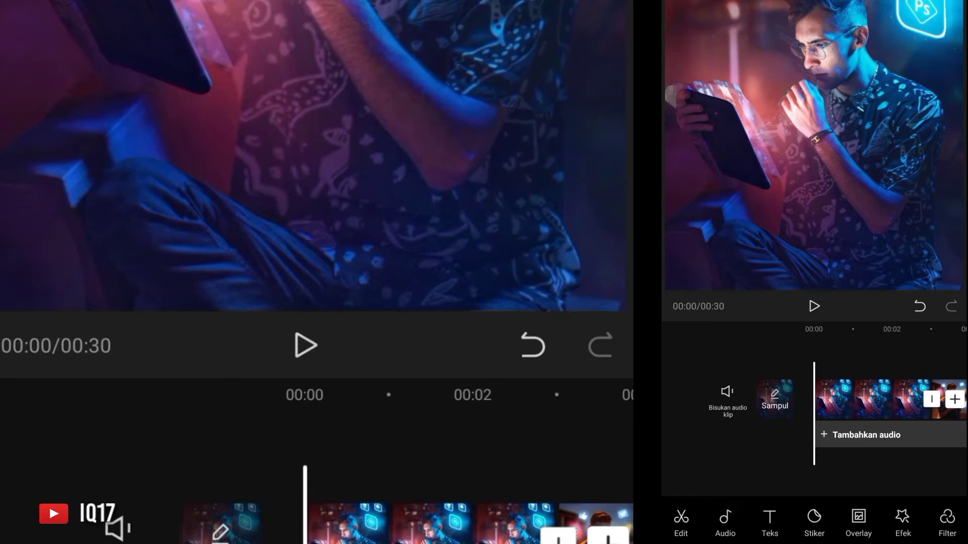
pyautogui.click(725, 525)
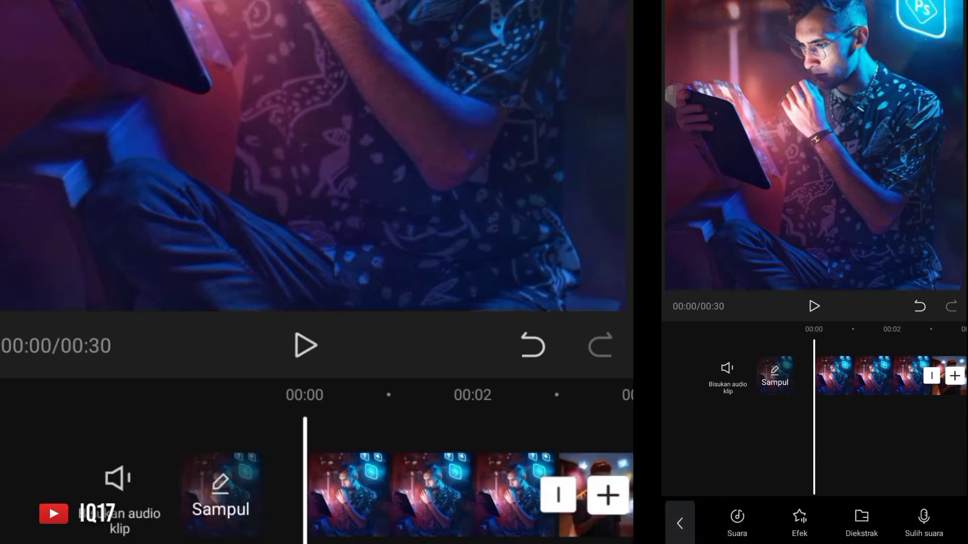
# Open the Suara library's Dari perangkat list of audio files on the device
pyautogui.click(737, 524)
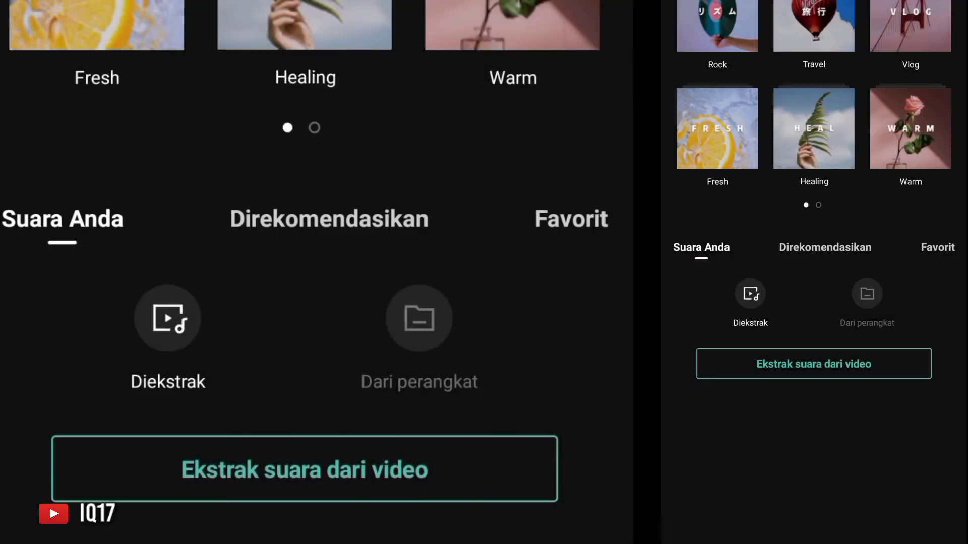
pyautogui.moveTo(199, 349); pyautogui.dragTo(469, 415)
pyautogui.click(419, 318)
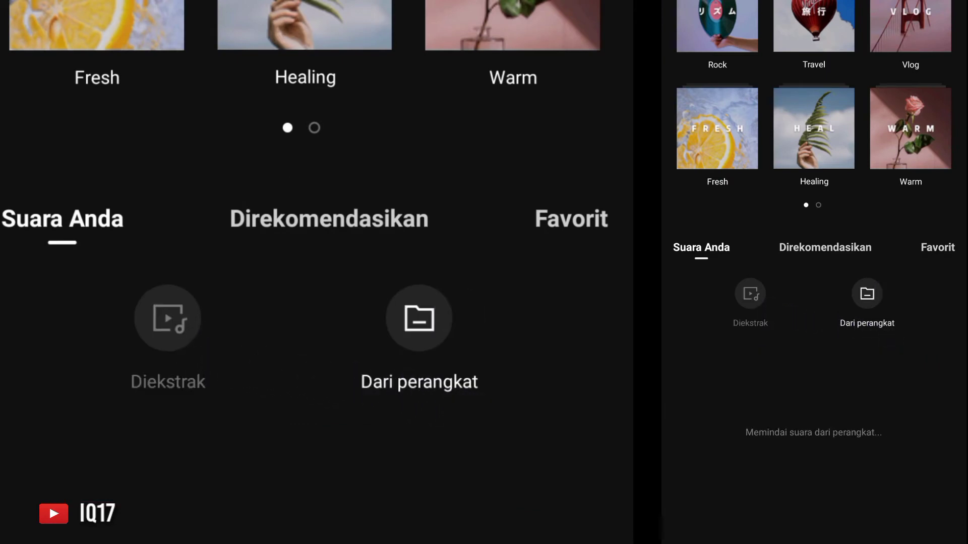
# Find NORTH MEMPHIS (BASS) JDM .mp3, preview it, and add it beneath the photo clips
pyautogui.scroll(-10, 516, 242)
pyautogui.scroll(-5, 516, 242)
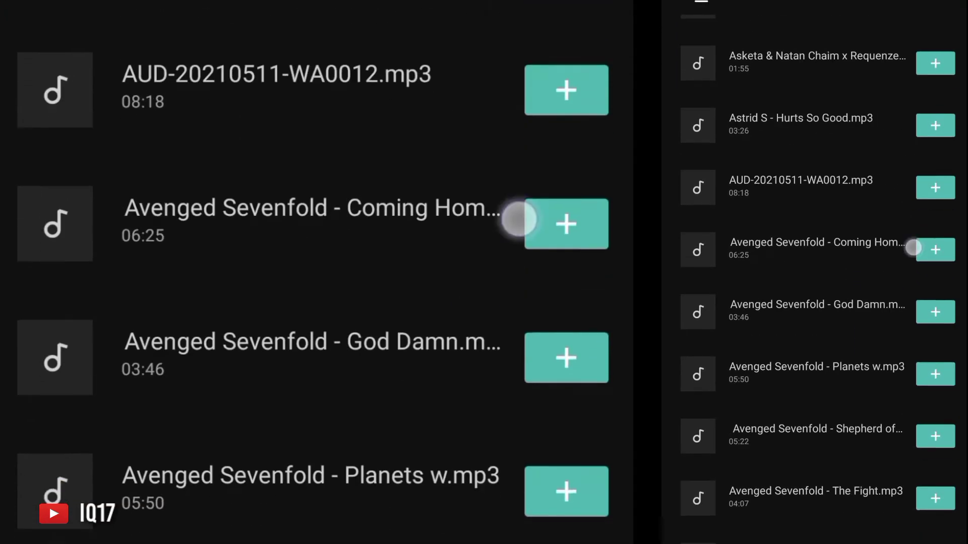
pyautogui.scroll(-8, 519, 215)
pyautogui.scroll(-10, 492, 238)
pyautogui.scroll(-2, 486, 259)
pyautogui.scroll(-5, 515, 214)
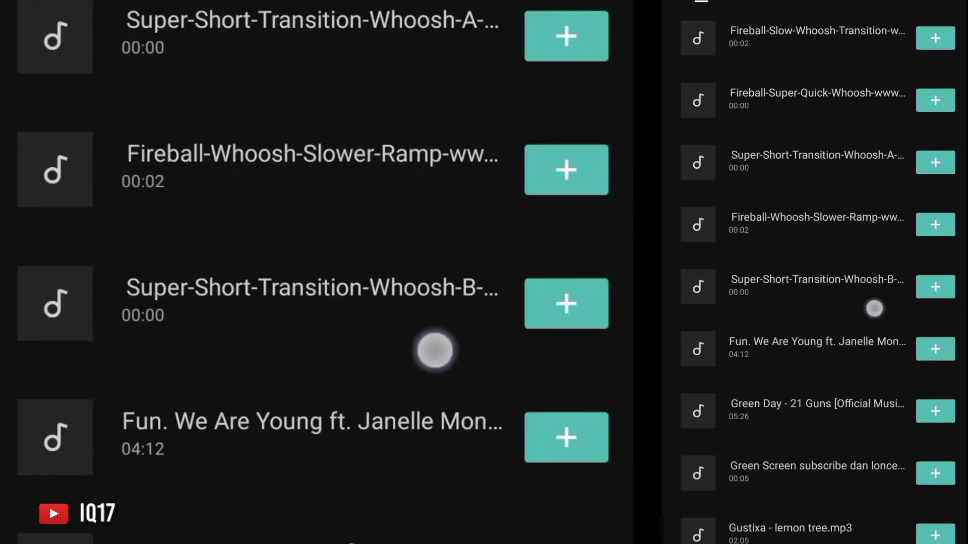
pyautogui.scroll(-8, 432, 350)
pyautogui.scroll(-5, 440, 319)
pyautogui.scroll(-5, 523, 190)
pyautogui.scroll(-5, 474, 267)
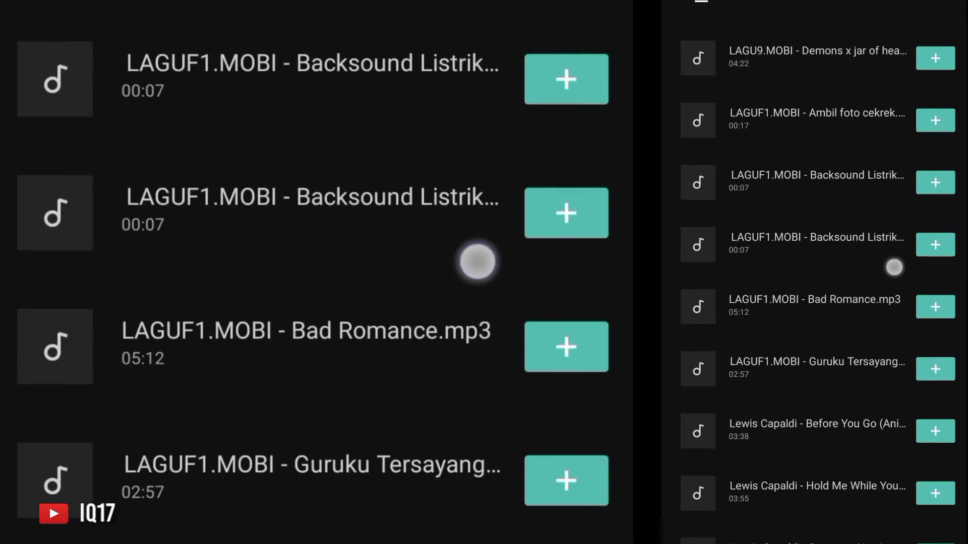
pyautogui.scroll(-8, 477, 259)
pyautogui.scroll(-5, 411, 359)
pyautogui.scroll(-2, 479, 205)
pyautogui.scroll(-8, 467, 255)
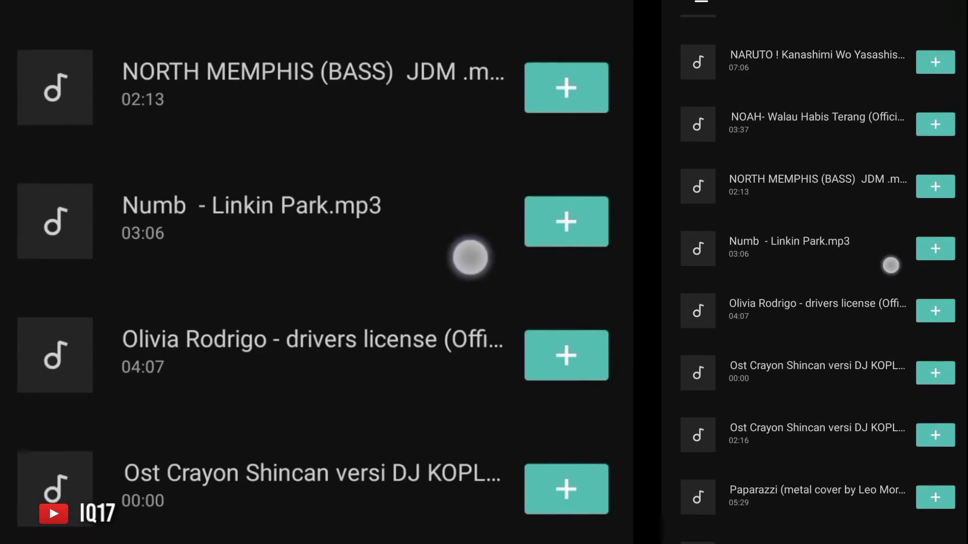
pyautogui.scroll(-2, 404, 378)
pyautogui.scroll(2, 380, 519)
pyautogui.scroll(2, 460, 426)
pyautogui.click(425, 257)
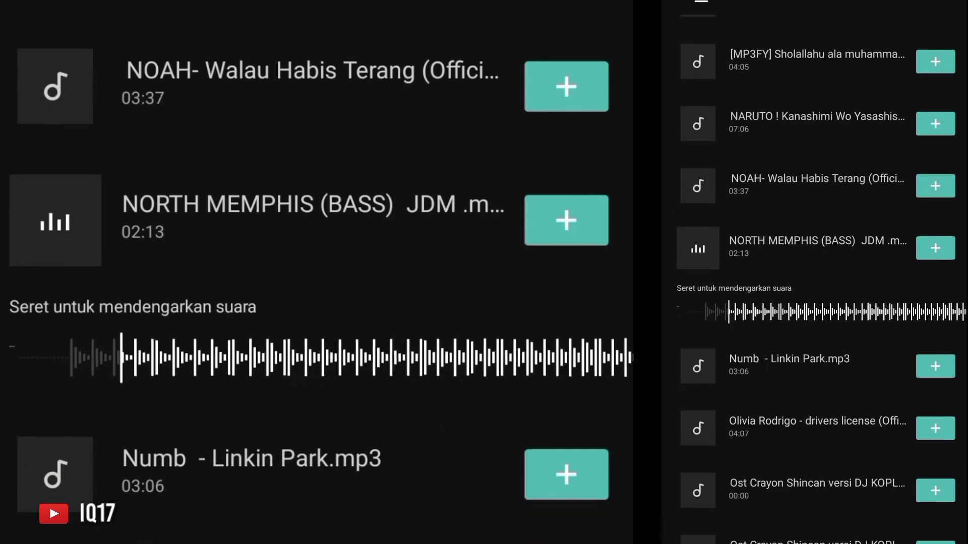
pyautogui.click(564, 221)
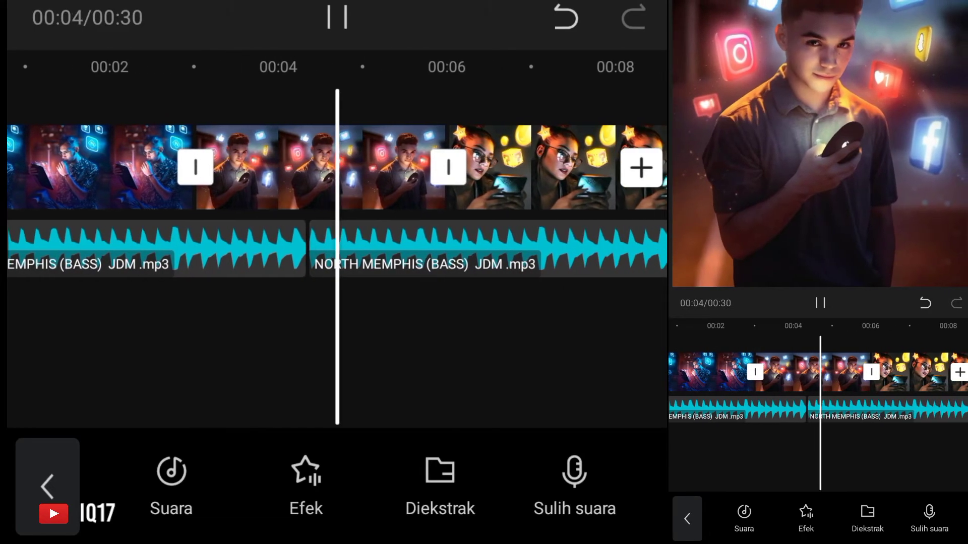
# Rewind to 00:00 and play through the video to review the clips
pyautogui.click(337, 17)
pyautogui.moveTo(151, 287)
pyautogui.mouseDown()
pyautogui.moveTo(411, 287)
pyautogui.moveTo(227, 287)
pyautogui.mouseUp()
pyautogui.moveTo(439, 263); pyautogui.dragTo(303, 267)
pyautogui.moveTo(469, 279); pyautogui.dragTo(657, 260)
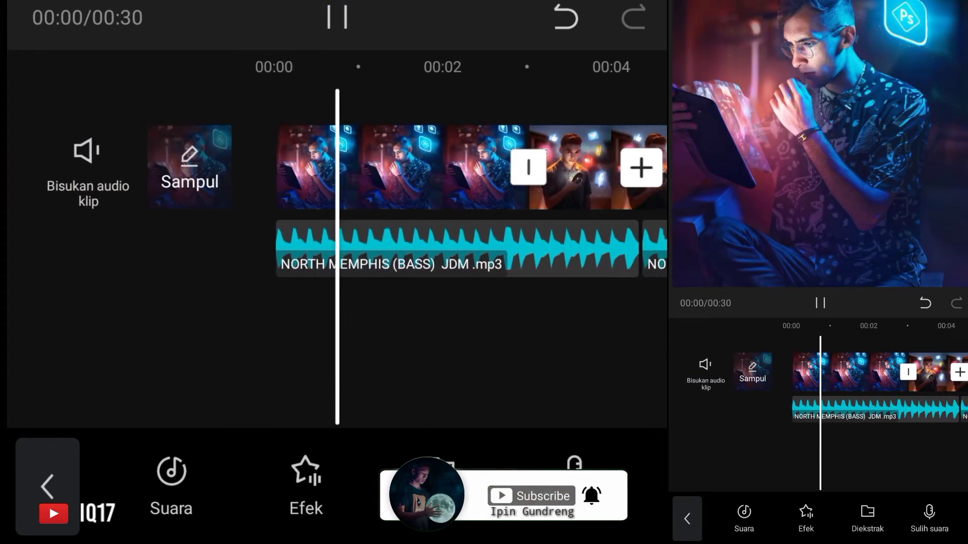
pyautogui.click(362, 15)
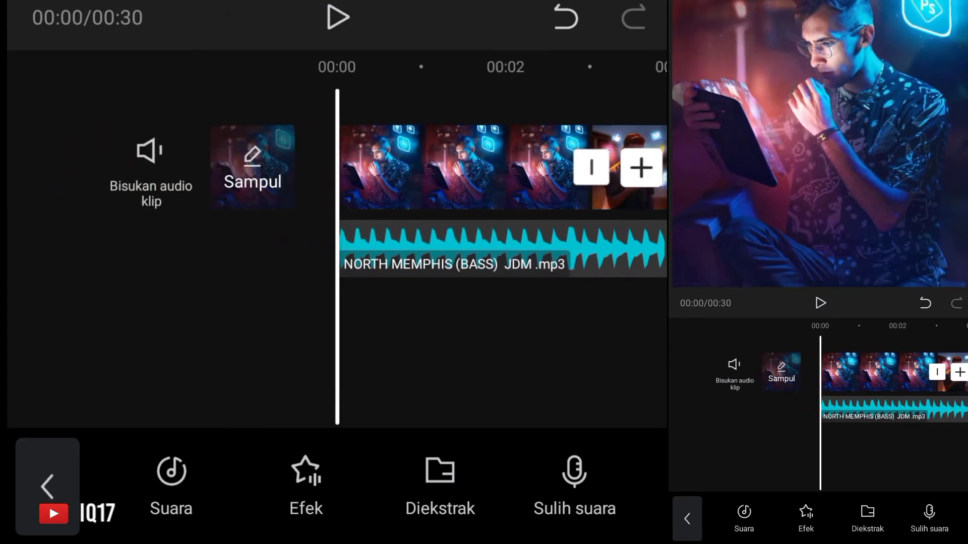
pyautogui.click(338, 17)
pyautogui.click(337, 17)
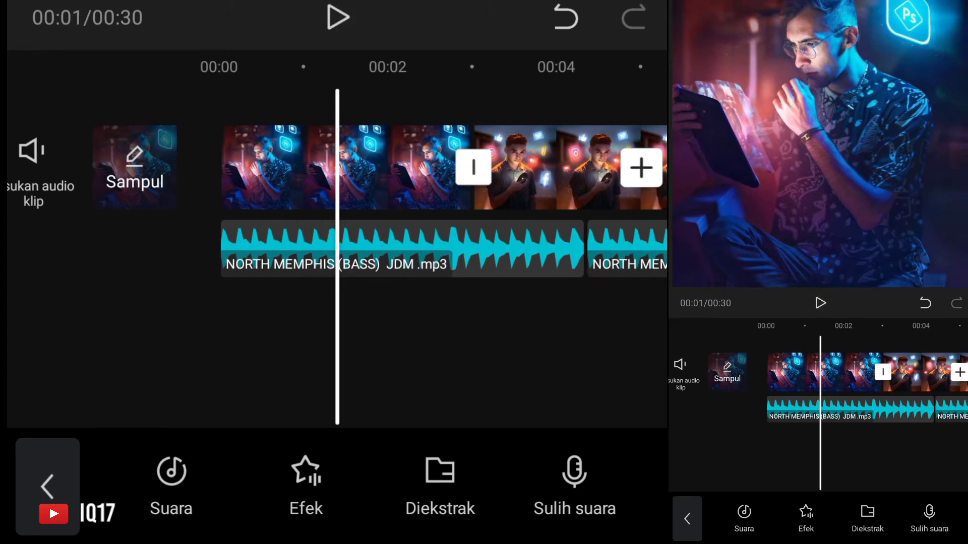
# Split the first tablet-man clip at the playhead and delete the rest, making the project 00:28
pyautogui.click(400, 227)
pyautogui.click(395, 164)
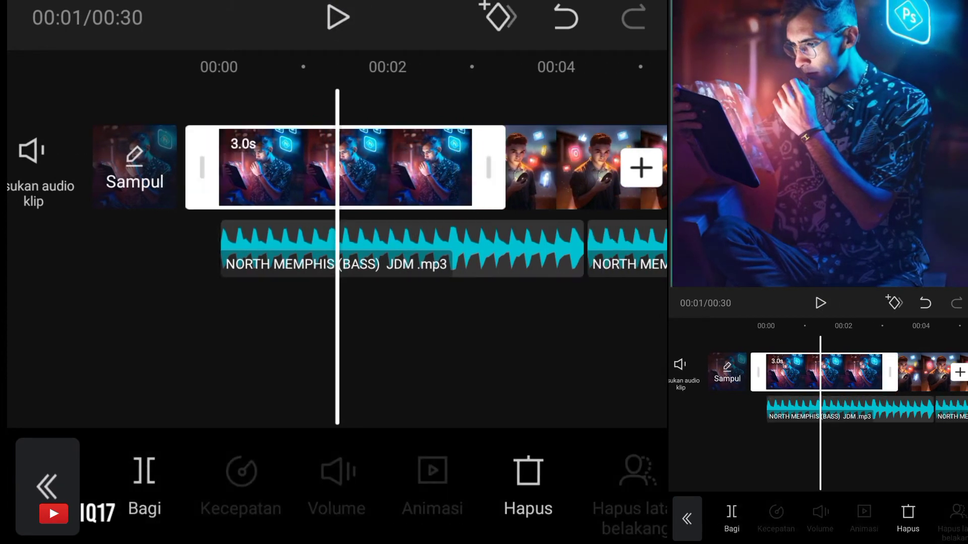
pyautogui.click(144, 479)
pyautogui.click(413, 170)
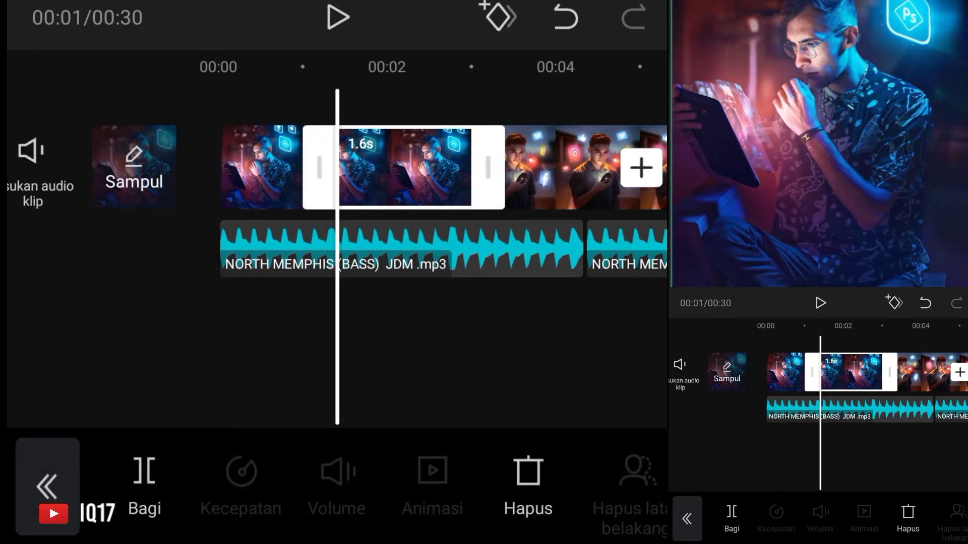
pyautogui.click(529, 479)
pyautogui.click(338, 17)
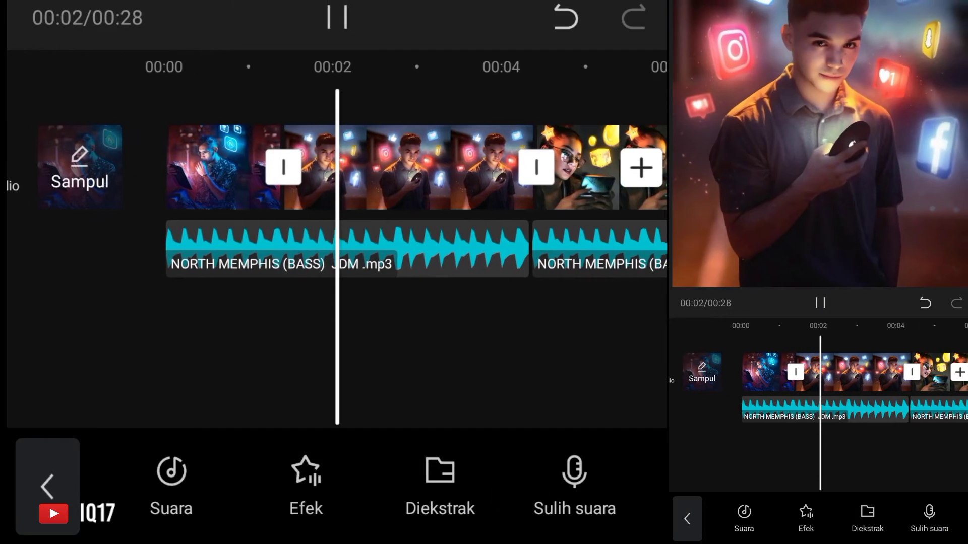
pyautogui.moveTo(450, 179); pyautogui.dragTo(600, 197)
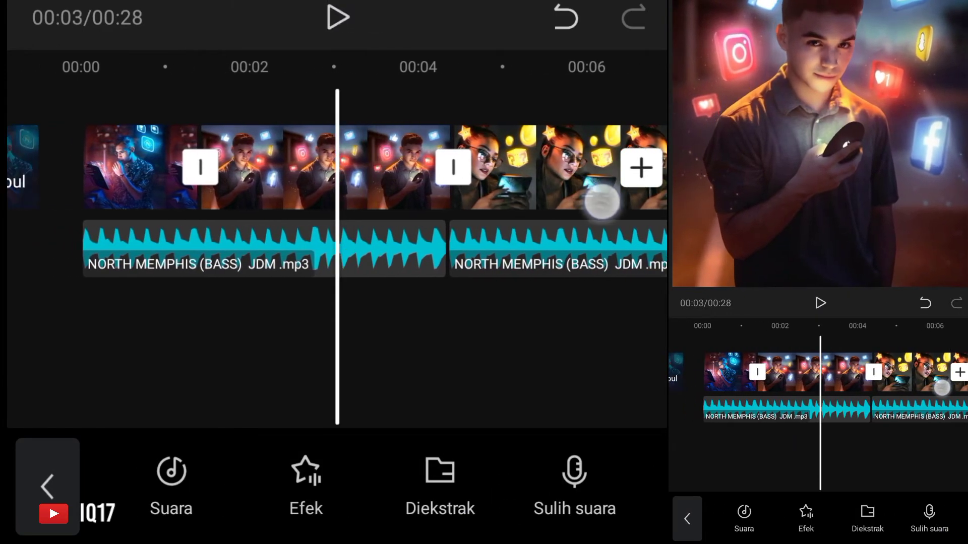
pyautogui.click(346, 17)
pyautogui.click(363, 14)
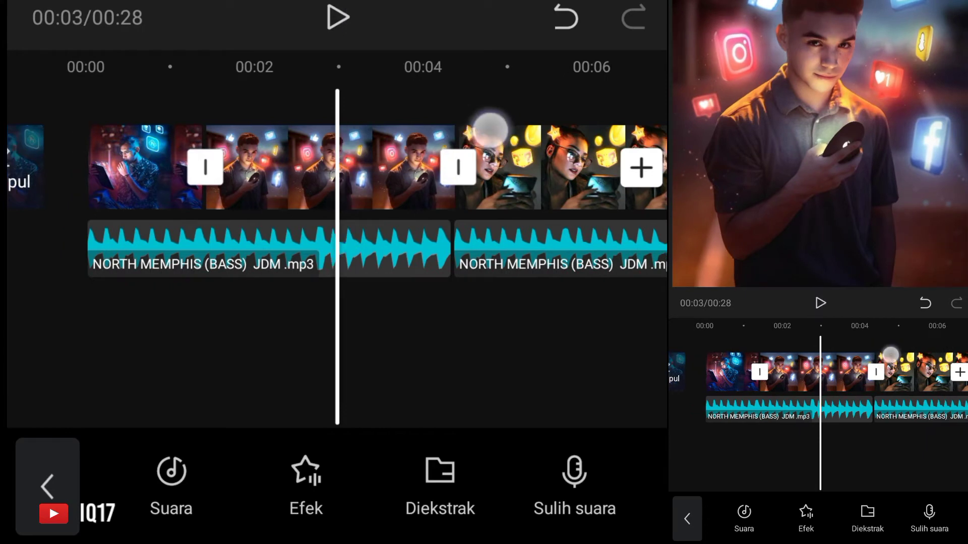
pyautogui.click(481, 127)
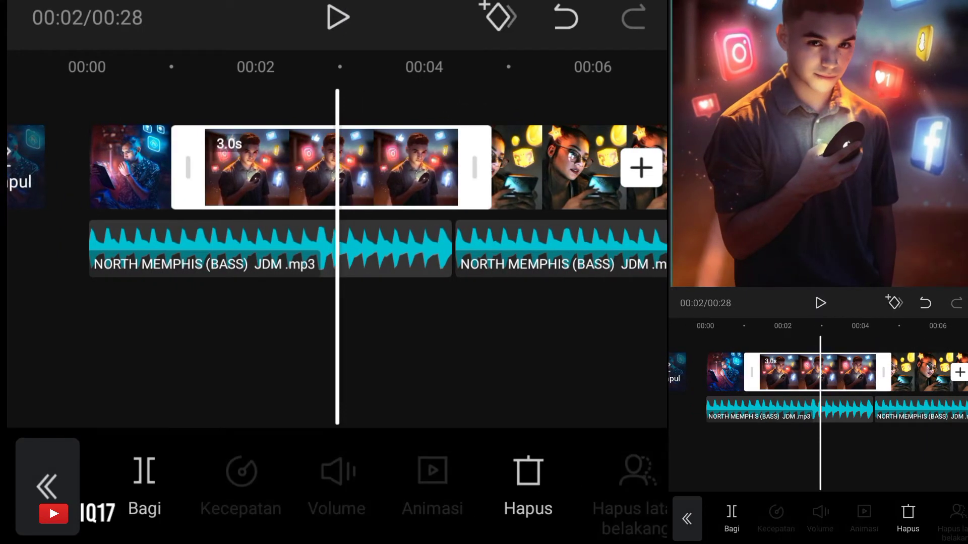
# Shorten the man-with-phone clip at 00:02 and the girl-with-phone clip at 00:04
pyautogui.press('Escape')
pyautogui.click(396, 167)
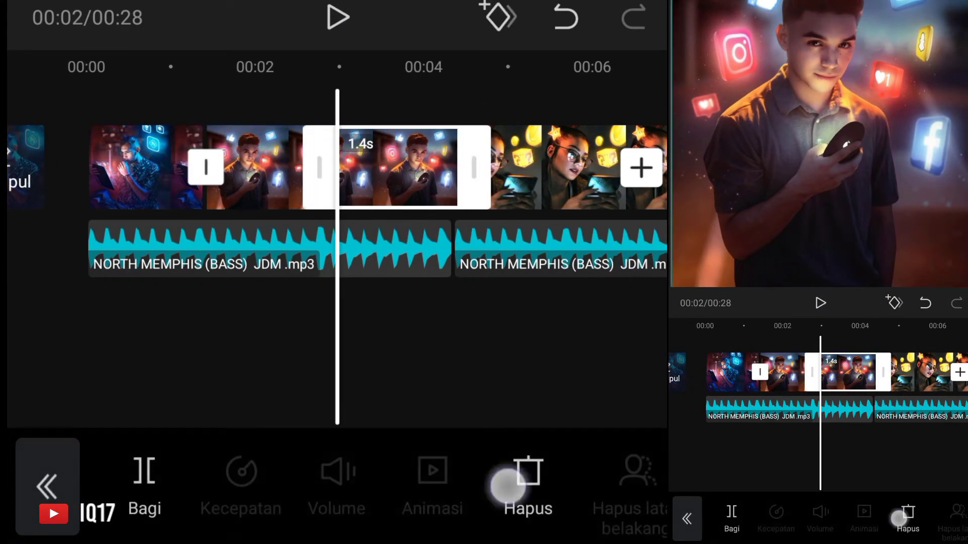
pyautogui.click(507, 486)
pyautogui.click(337, 18)
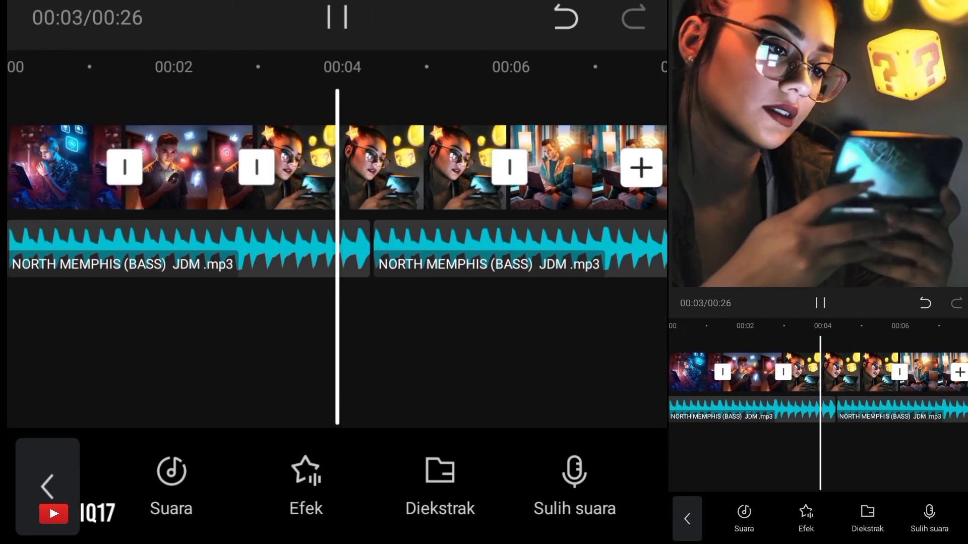
pyautogui.click(337, 17)
pyautogui.click(384, 153)
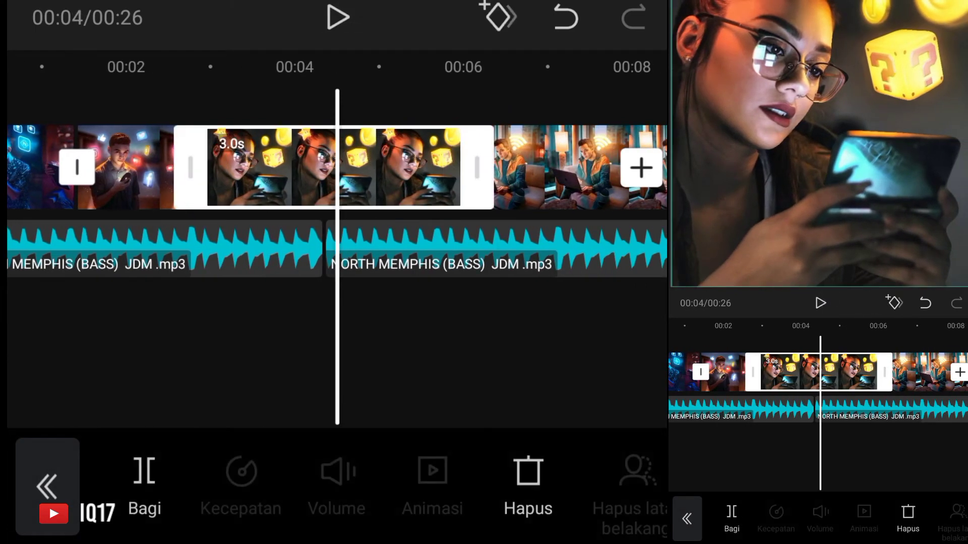
pyautogui.click(145, 472)
pyautogui.click(403, 167)
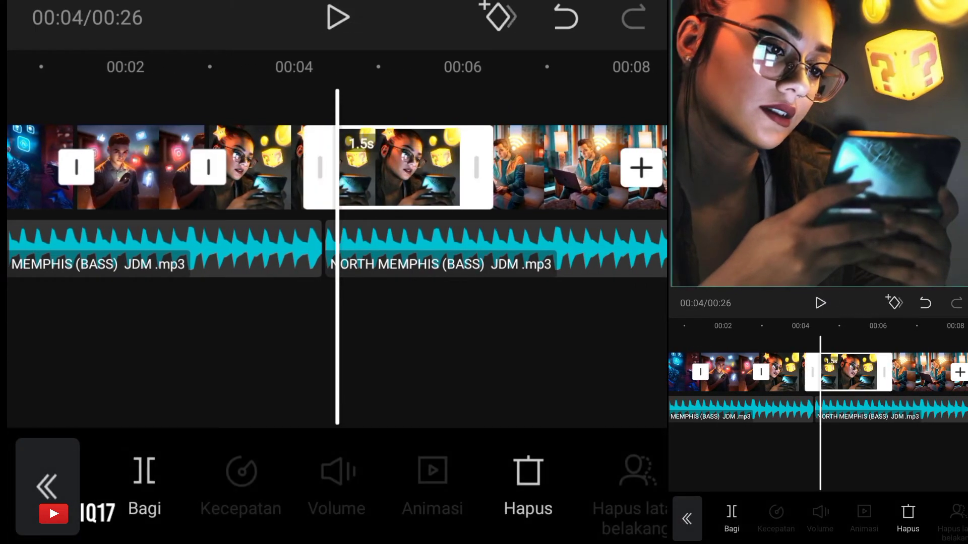
pyautogui.click(504, 499)
pyautogui.click(337, 18)
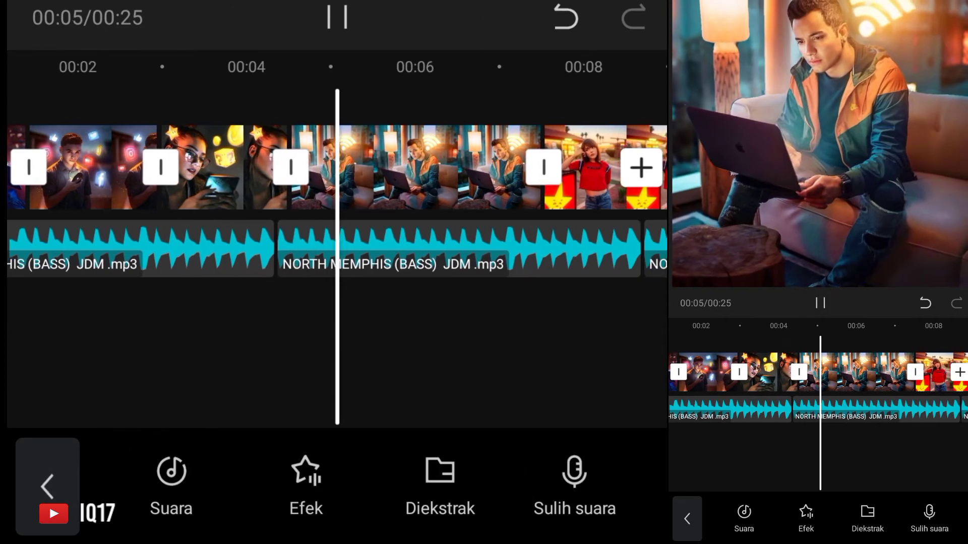
pyautogui.click(338, 18)
# Shorten the man-with-laptop clip at 00:05 and the girl-by-the-star-sign clip at 00:07
pyautogui.click(388, 183)
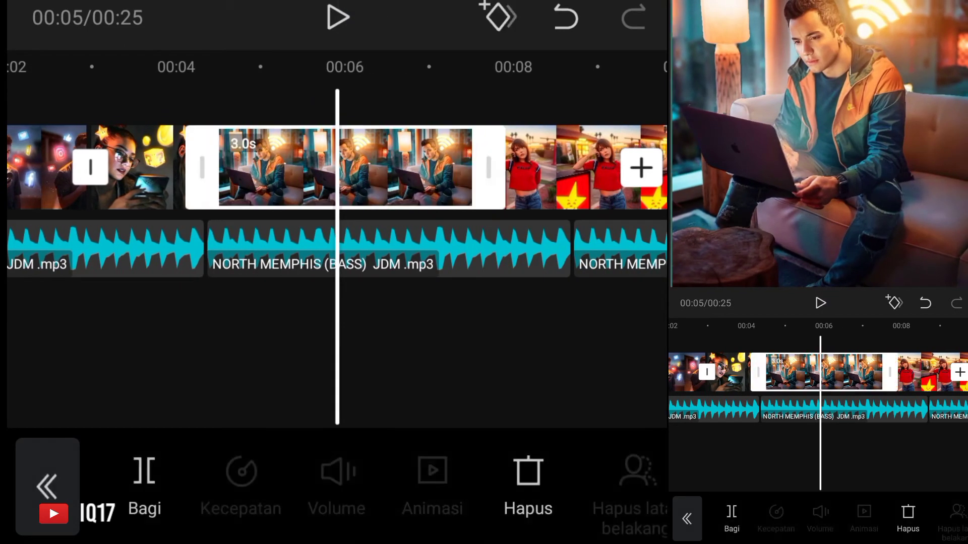
pyautogui.click(156, 471)
pyautogui.click(404, 167)
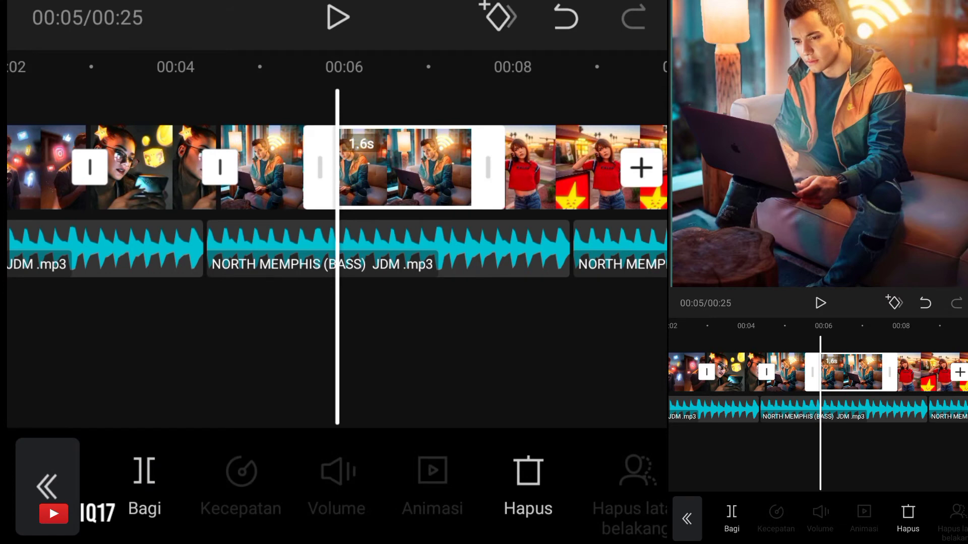
pyautogui.click(528, 472)
pyautogui.click(337, 18)
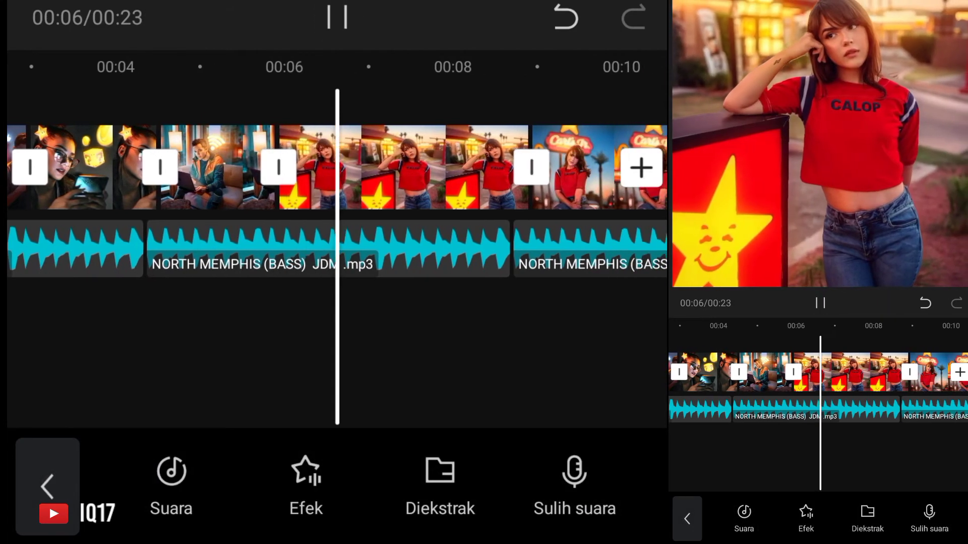
pyautogui.click(338, 18)
pyautogui.click(403, 167)
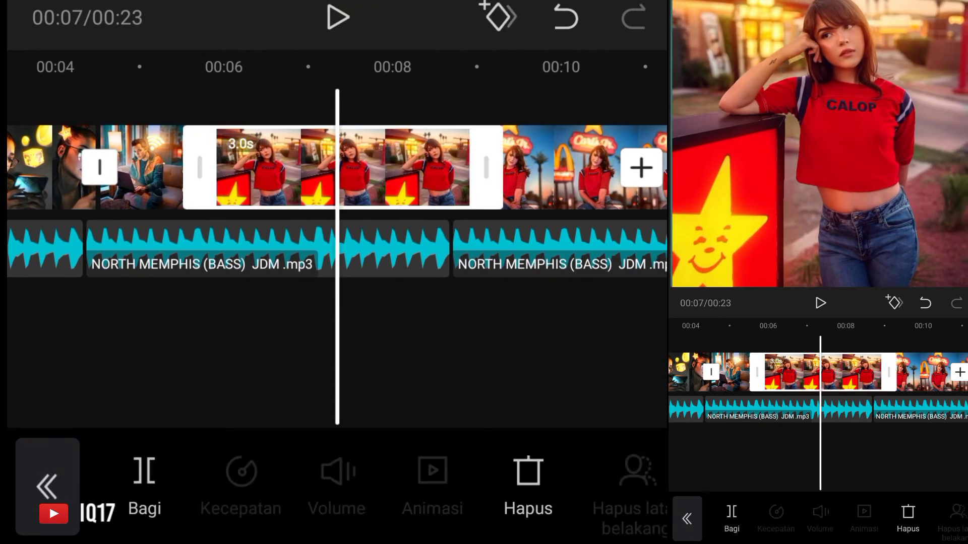
pyautogui.click(145, 471)
pyautogui.click(403, 167)
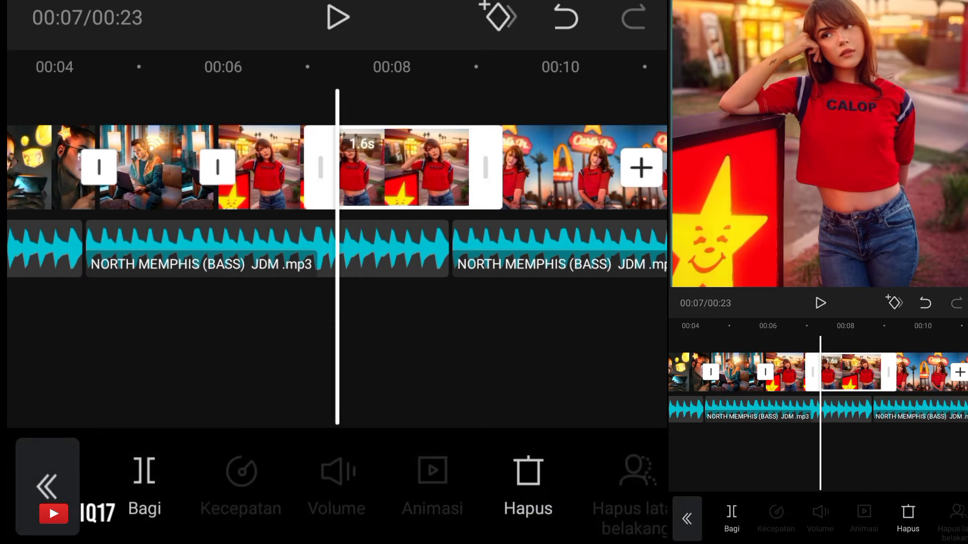
pyautogui.click(528, 471)
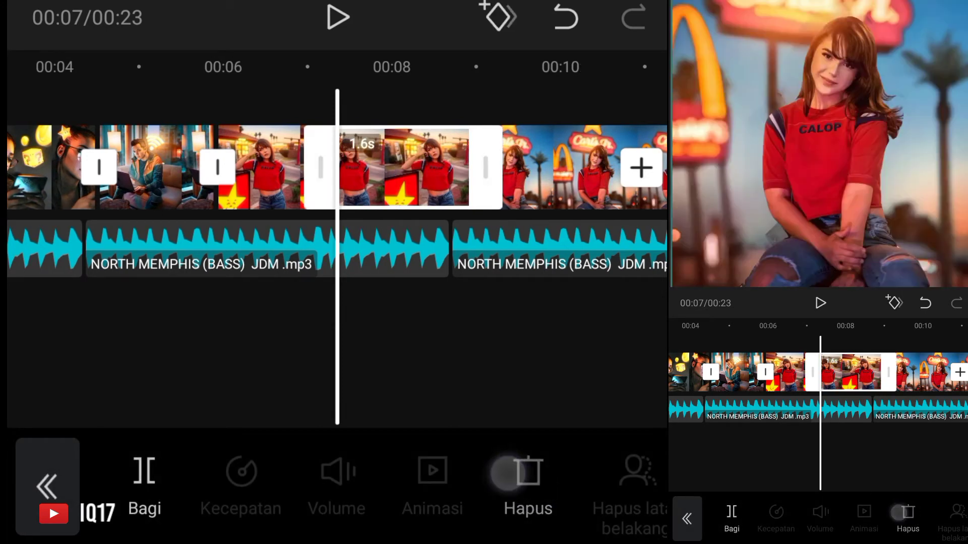
pyautogui.click(337, 18)
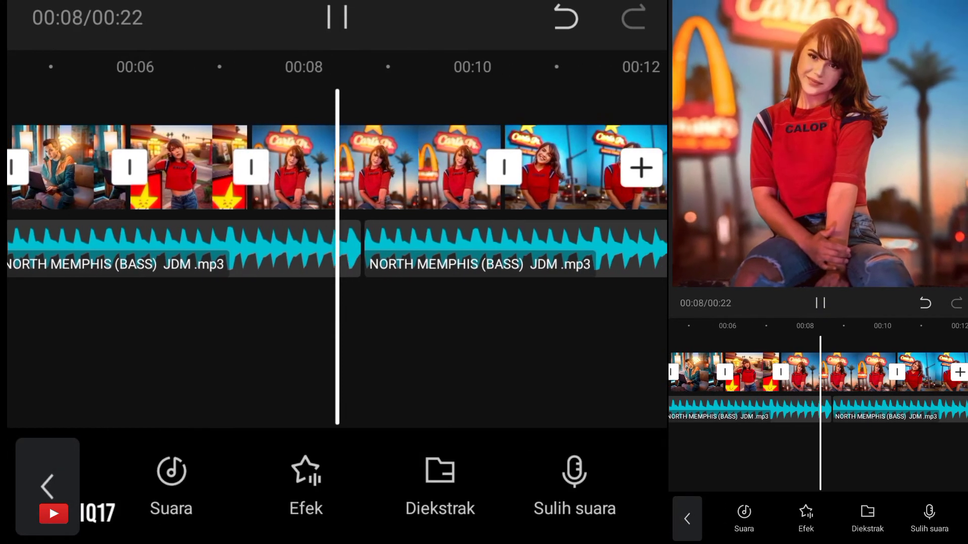
# Split the girl-by-the-diner-sign clip at 00:08 and delete the part after the cut
pyautogui.click(574, 171)
pyautogui.moveTo(575, 171); pyautogui.dragTo(614, 179)
pyautogui.click(352, 17)
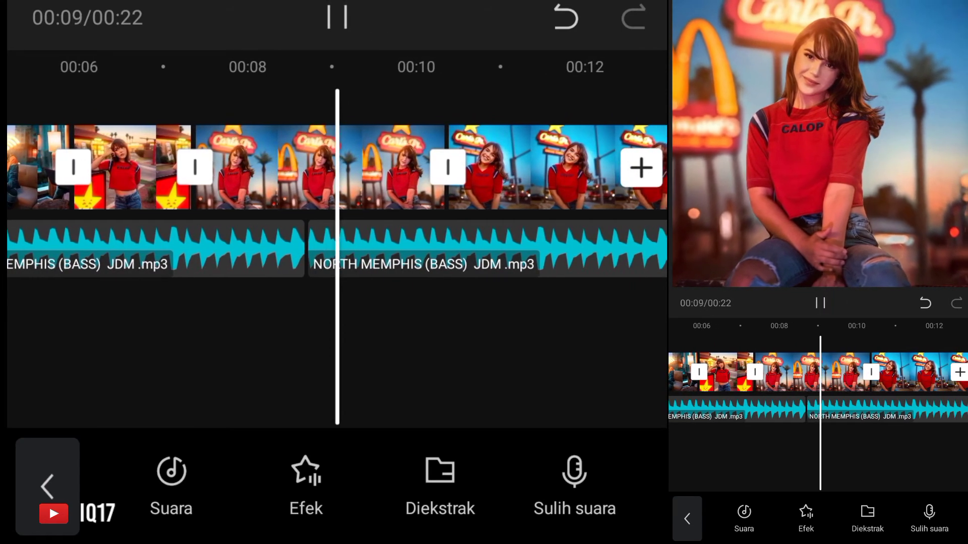
pyautogui.moveTo(579, 134); pyautogui.dragTo(600, 134)
pyautogui.click(338, 17)
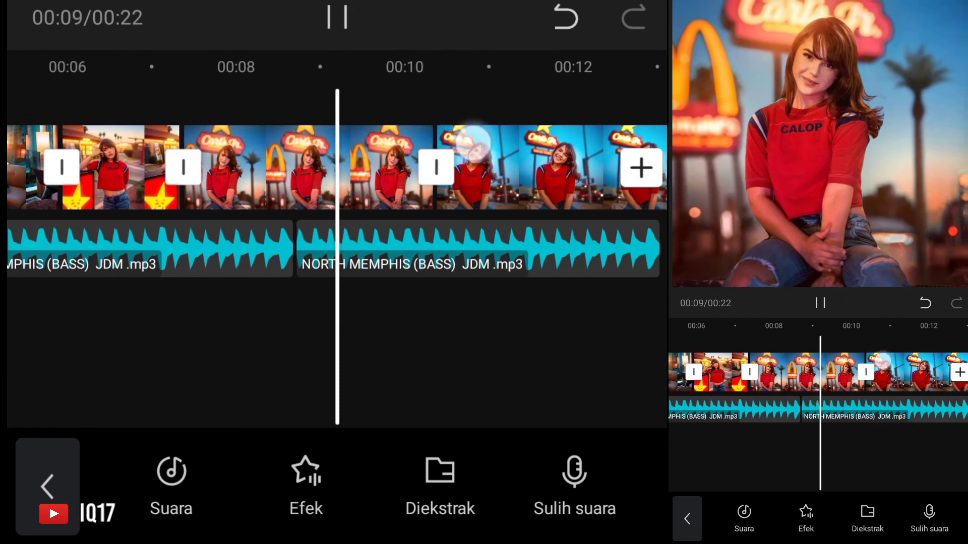
pyautogui.moveTo(432, 161); pyautogui.dragTo(557, 147)
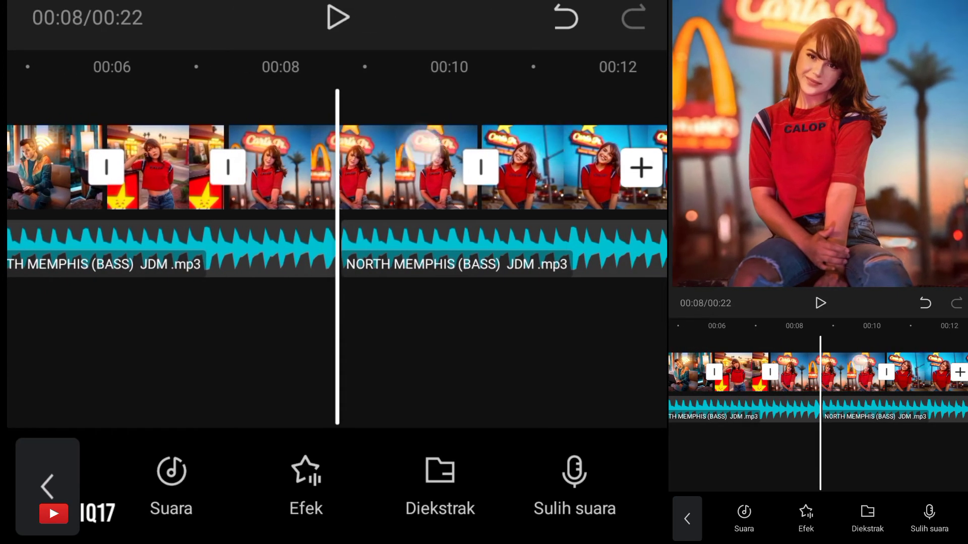
pyautogui.click(421, 146)
pyautogui.click(149, 481)
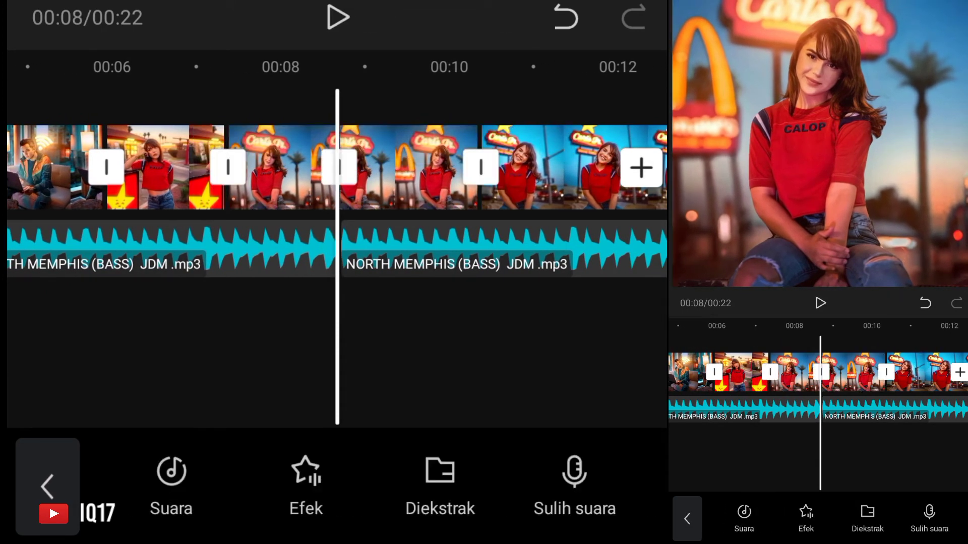
pyautogui.click(431, 157)
pyautogui.click(527, 474)
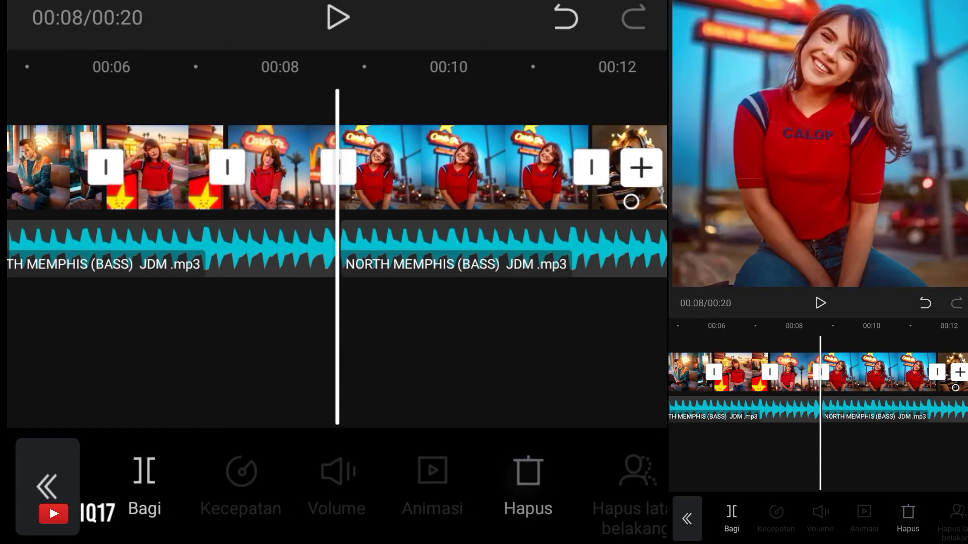
pyautogui.click(337, 17)
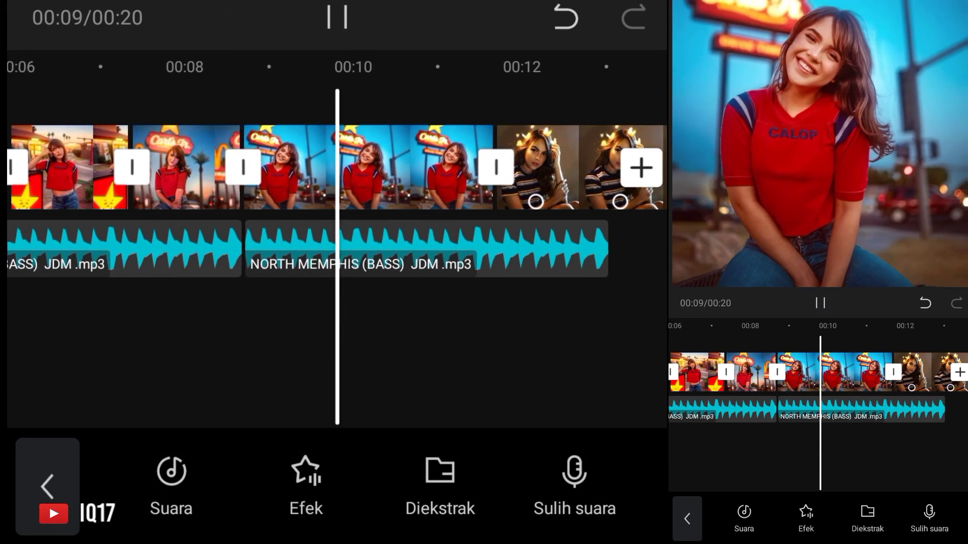
# Shorten the red-shirt clip at about 10 s and the striped-shirt clip at about 11 s
pyautogui.moveTo(496, 186); pyautogui.dragTo(560, 191)
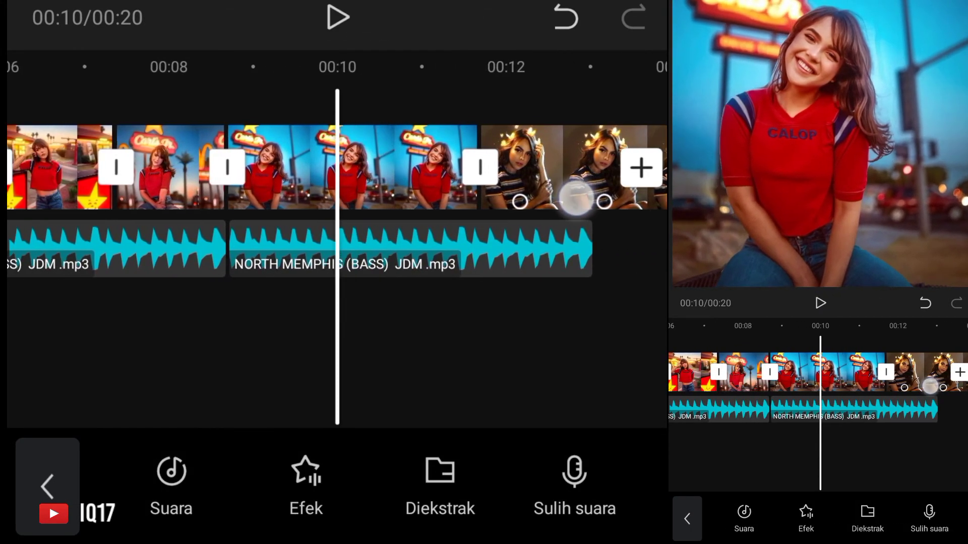
pyautogui.click(371, 167)
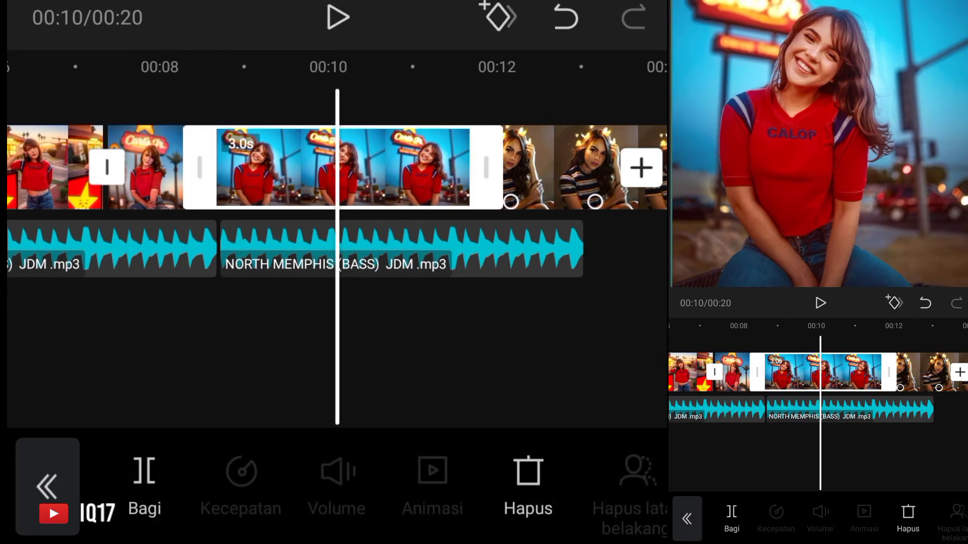
pyautogui.click(145, 484)
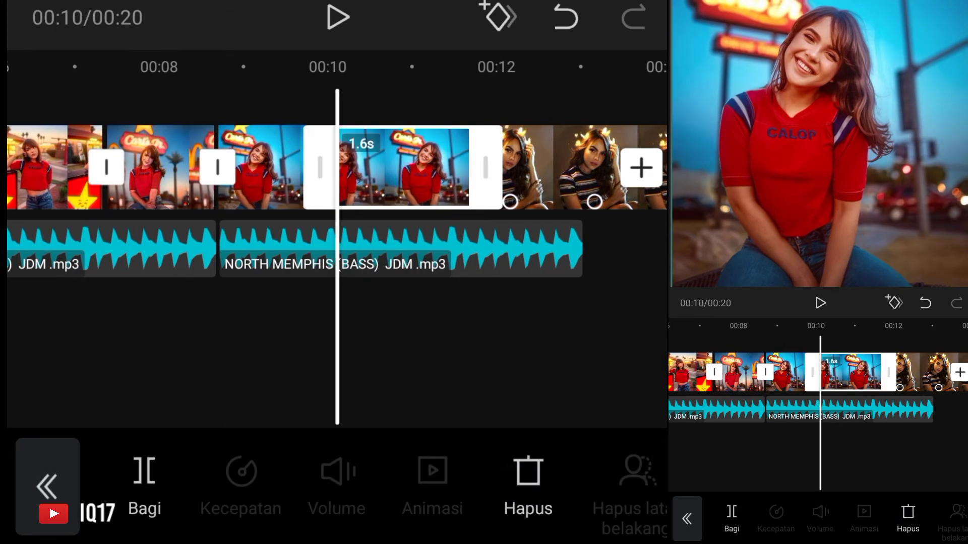
pyautogui.click(528, 479)
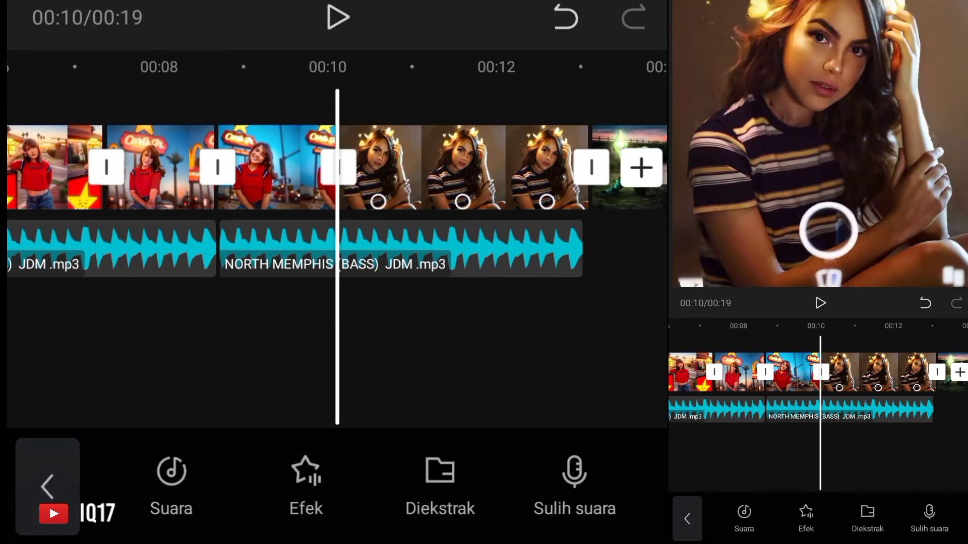
pyautogui.click(337, 18)
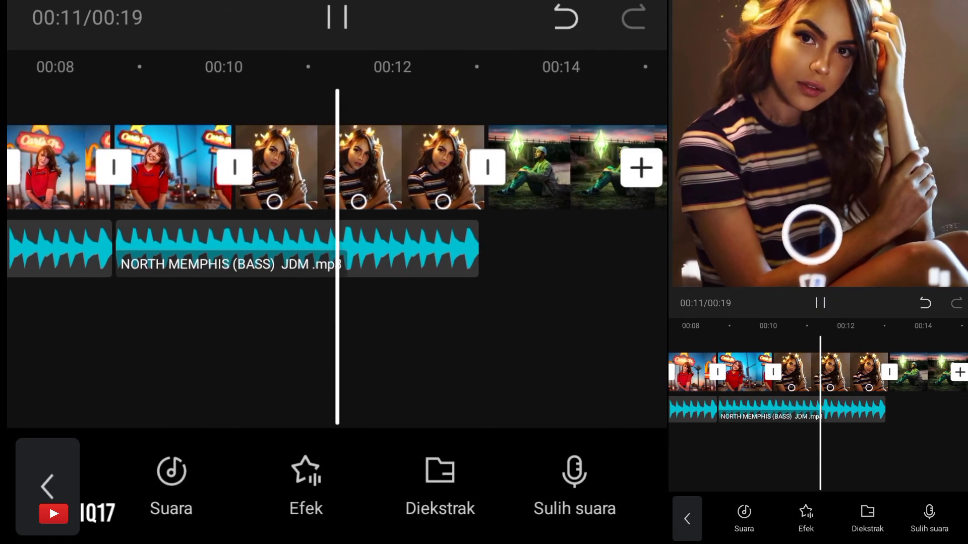
pyautogui.moveTo(536, 207); pyautogui.dragTo(584, 213)
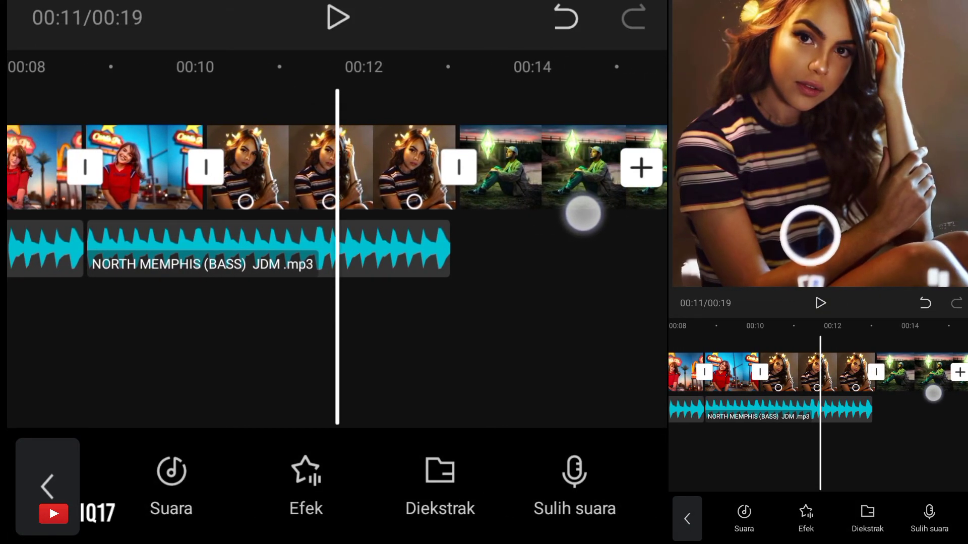
pyautogui.click(371, 172)
pyautogui.click(164, 486)
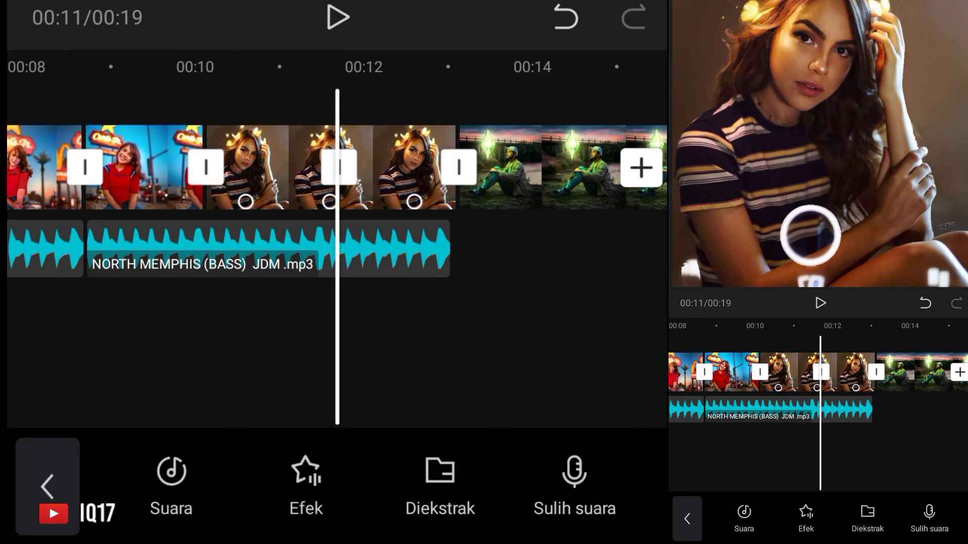
pyautogui.click(398, 167)
pyautogui.click(527, 494)
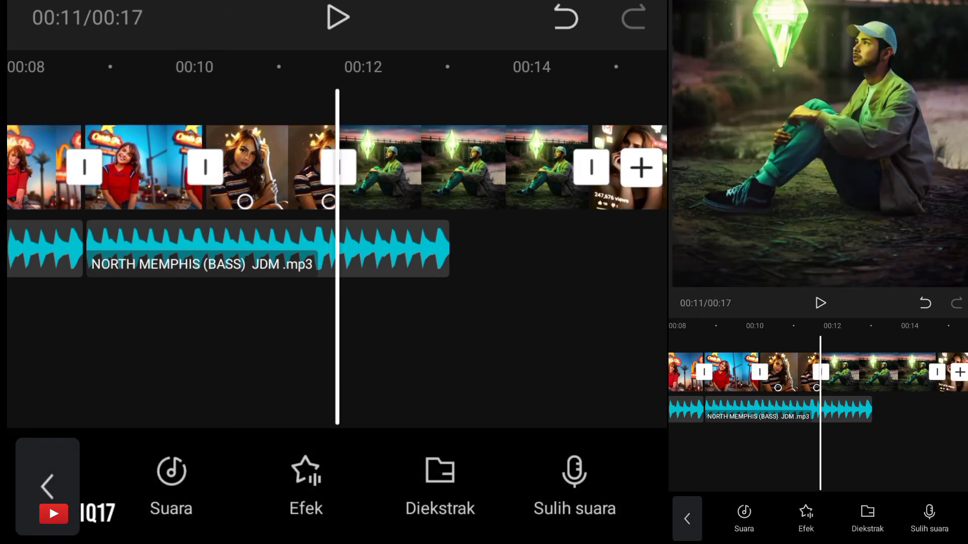
pyautogui.moveTo(504, 303)
pyautogui.mouseDown()
pyautogui.moveTo(242, 311)
pyautogui.moveTo(614, 291)
pyautogui.mouseUp()
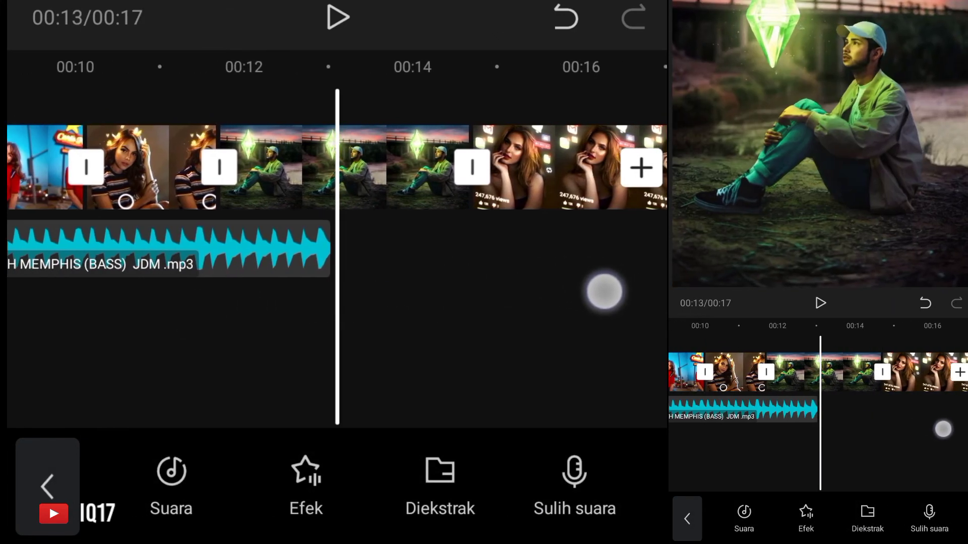
# Duplicate the NORTH MEMPHIS audio clip so the track repeats, and play it back to check
pyautogui.click(277, 239)
pyautogui.moveTo(428, 484); pyautogui.dragTo(341, 484)
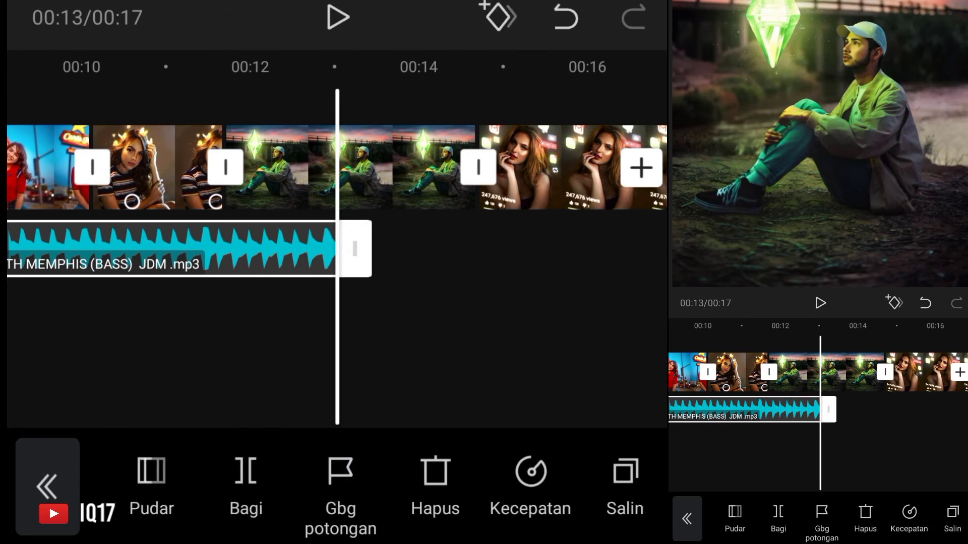
pyautogui.click(625, 484)
pyautogui.moveTo(438, 346)
pyautogui.mouseDown()
pyautogui.moveTo(319, 346)
pyautogui.moveTo(147, 371)
pyautogui.moveTo(648, 363)
pyautogui.mouseUp()
pyautogui.click(338, 18)
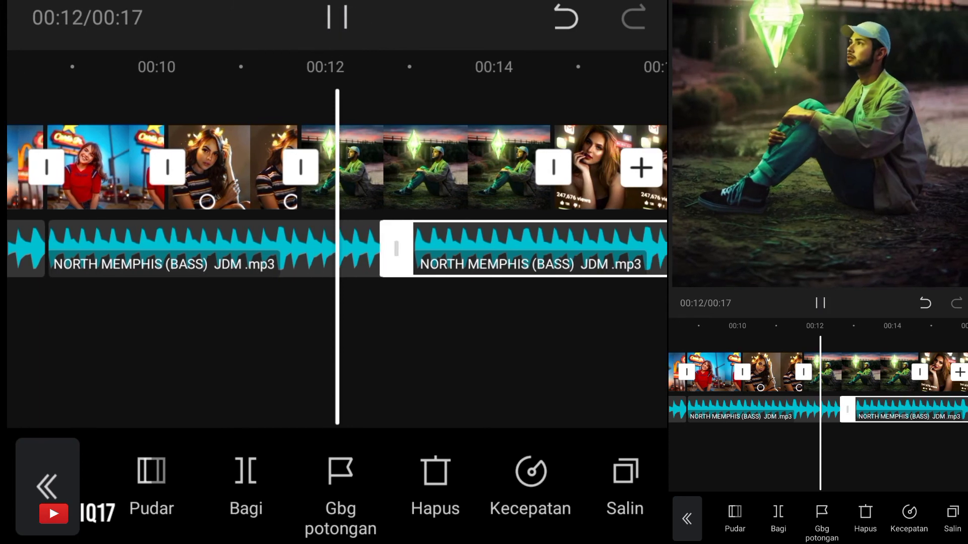
pyautogui.click(337, 18)
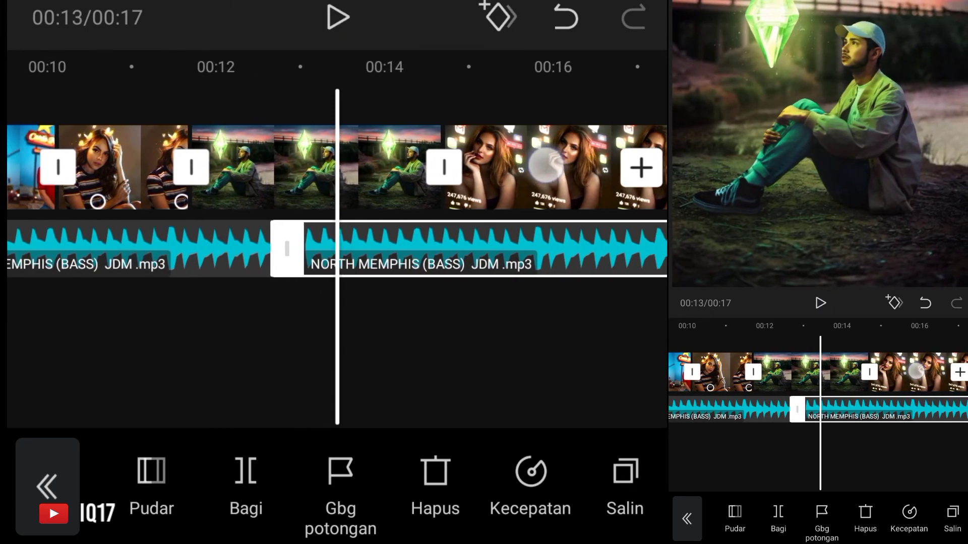
# Split the 3.0s green-glow man clip and delete the 1.7s piece after the cut
pyautogui.click(403, 166)
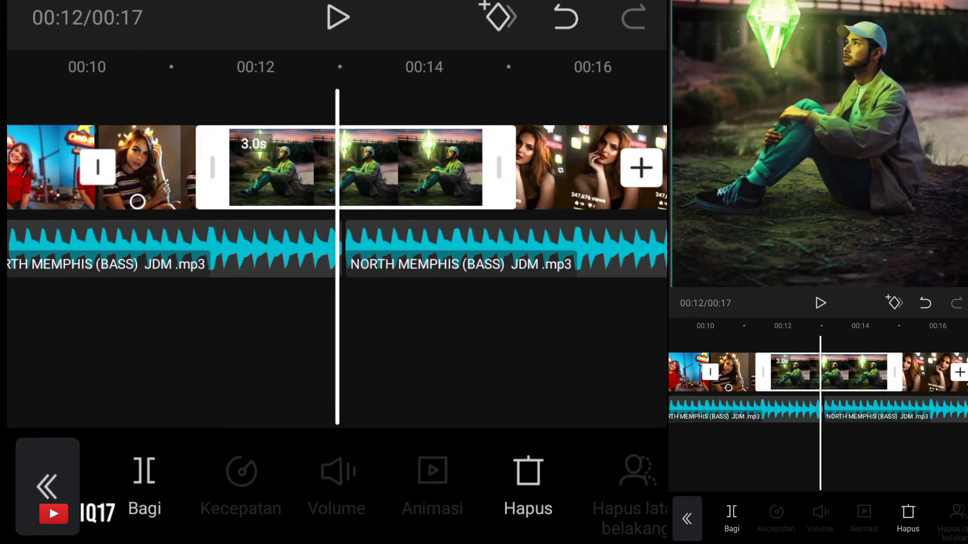
pyautogui.click(144, 484)
pyautogui.click(416, 156)
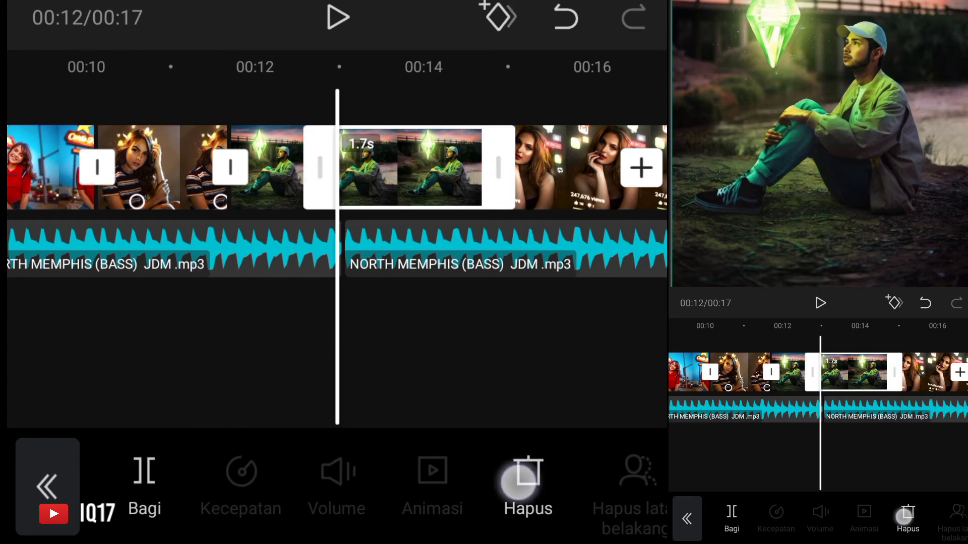
pyautogui.click(520, 481)
# Split the last woman clip at about 12 seconds and delete the 1.4s remainder
pyautogui.moveTo(539, 336)
pyautogui.mouseDown()
pyautogui.moveTo(409, 339)
pyautogui.moveTo(561, 348)
pyautogui.mouseUp()
pyautogui.click(337, 18)
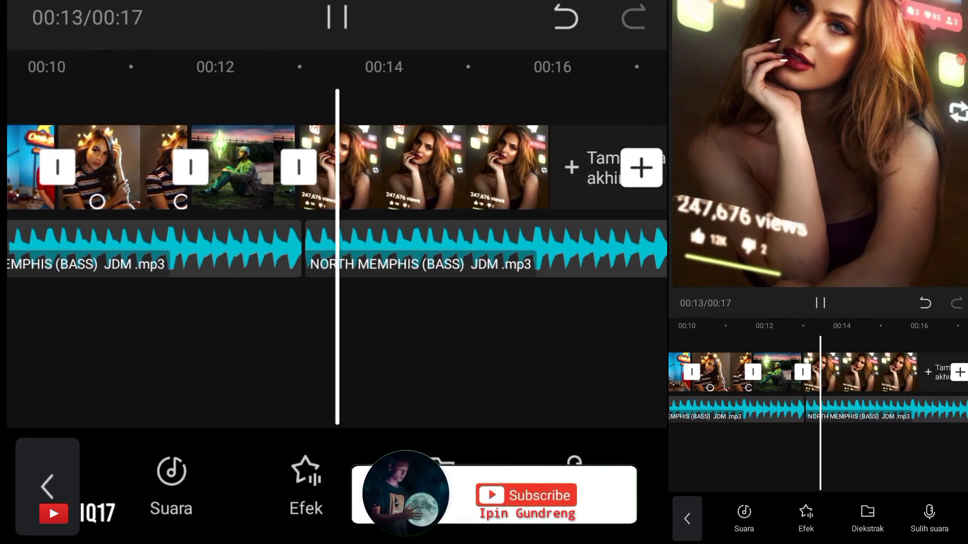
pyautogui.click(354, 18)
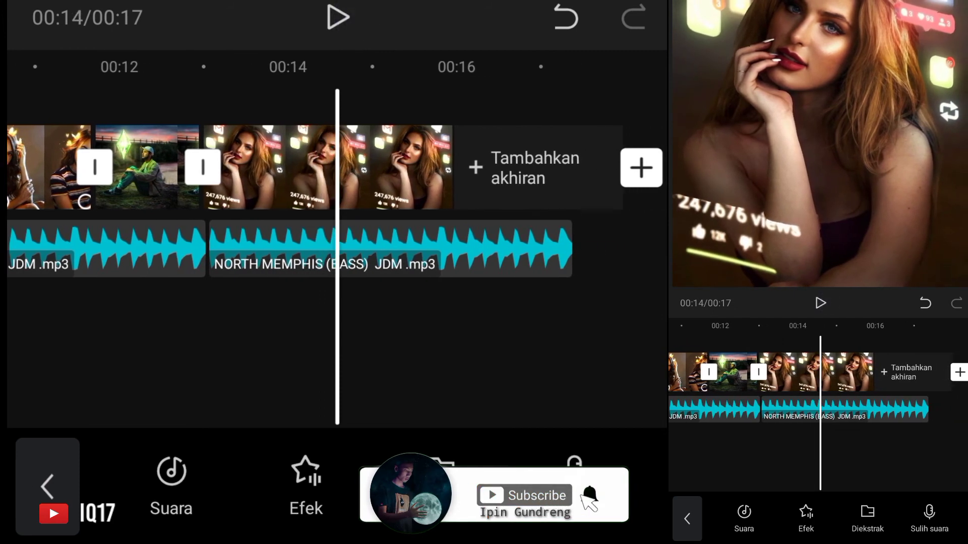
pyautogui.click(313, 167)
pyautogui.click(144, 493)
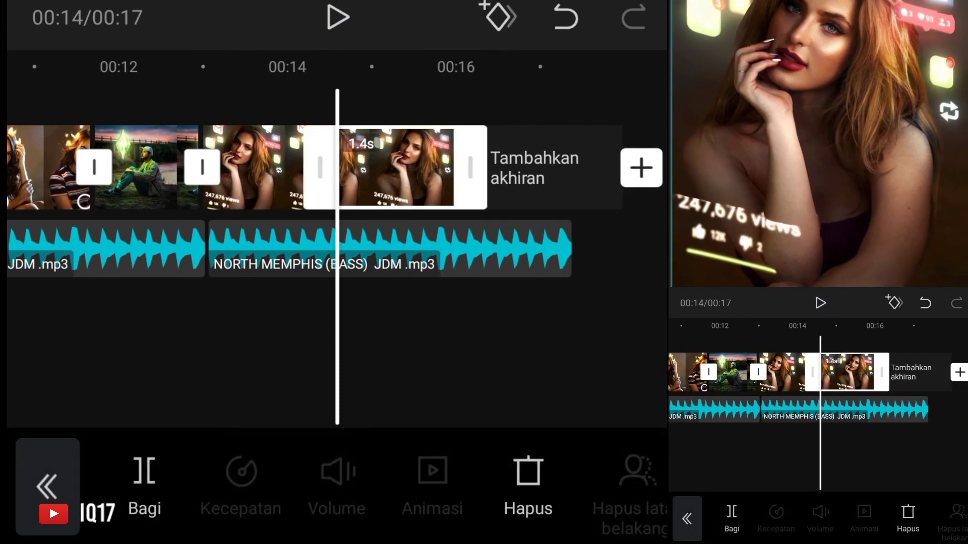
pyautogui.click(528, 484)
# Split the second NORTH MEMPHIS audio clip where the video ends and delete the tail
pyautogui.click(444, 250)
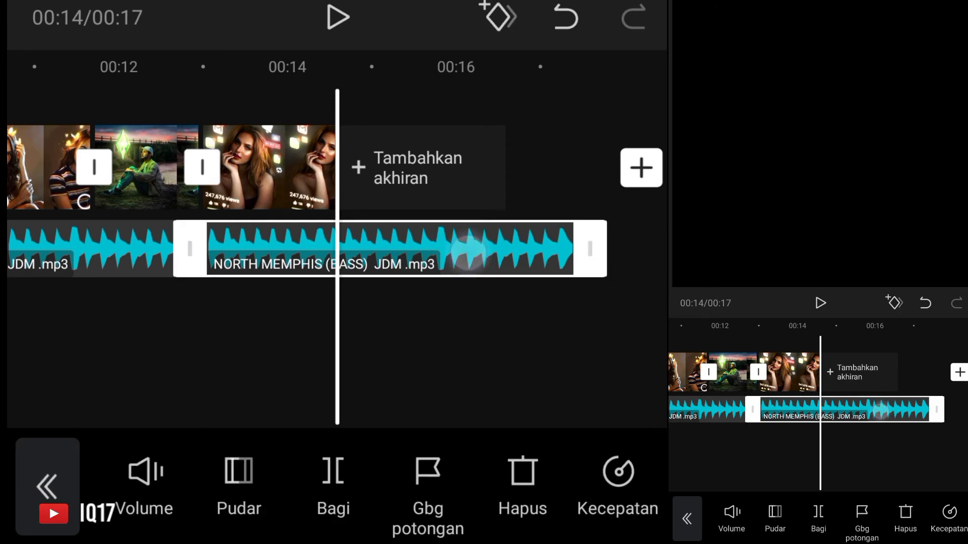
pyautogui.click(443, 250)
pyautogui.click(456, 252)
pyautogui.click(333, 479)
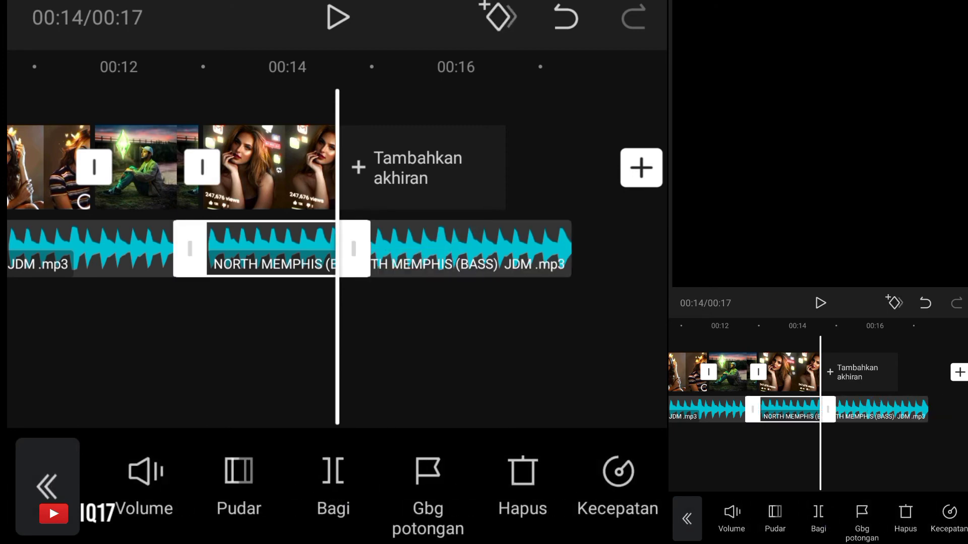
pyautogui.press('Escape')
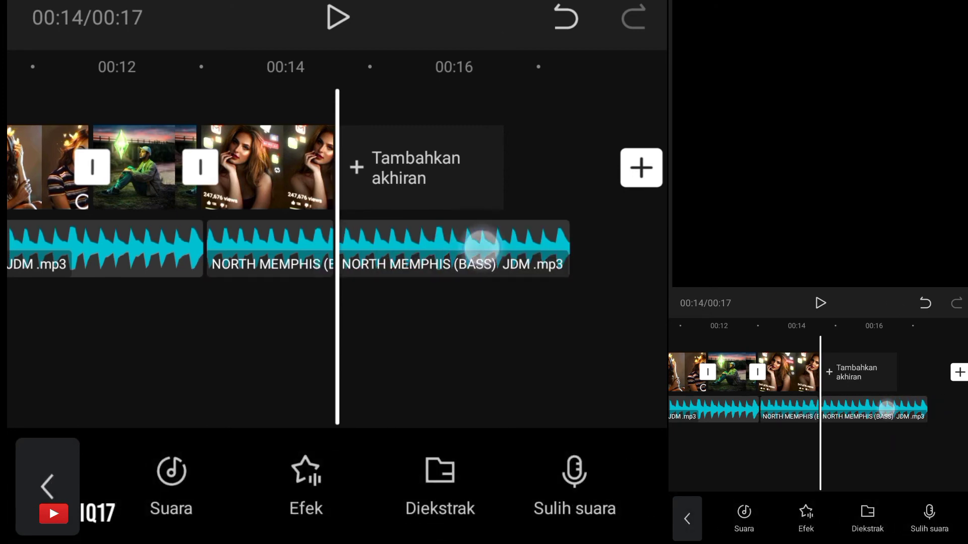
pyautogui.click(482, 247)
pyautogui.click(522, 499)
pyautogui.moveTo(612, 334); pyautogui.dragTo(661, 335)
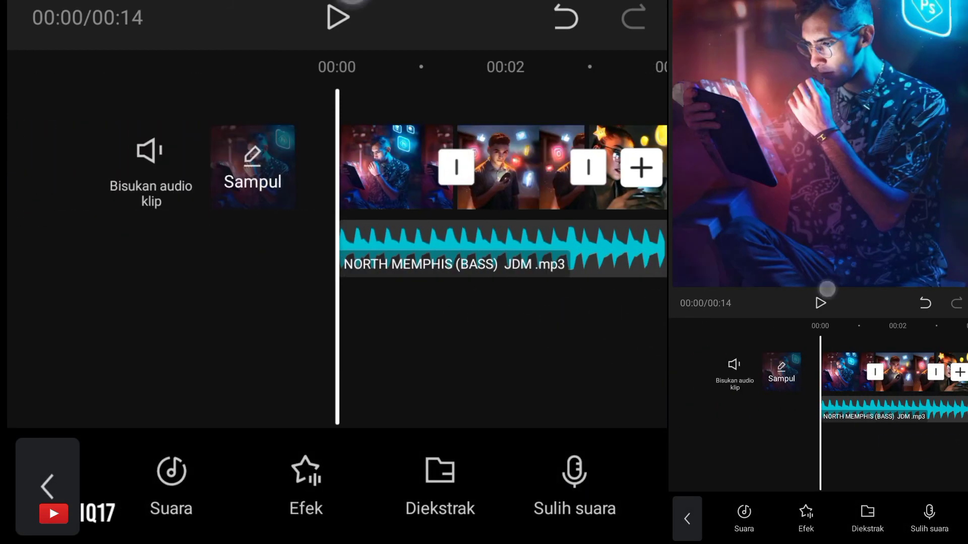
pyautogui.click(338, 17)
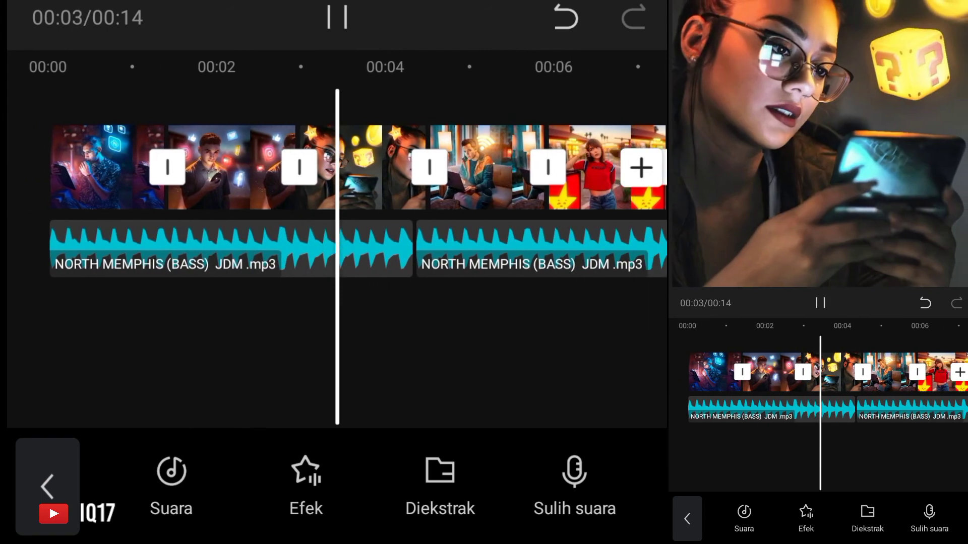
pyautogui.click(337, 17)
pyautogui.moveTo(202, 166); pyautogui.dragTo(554, 167)
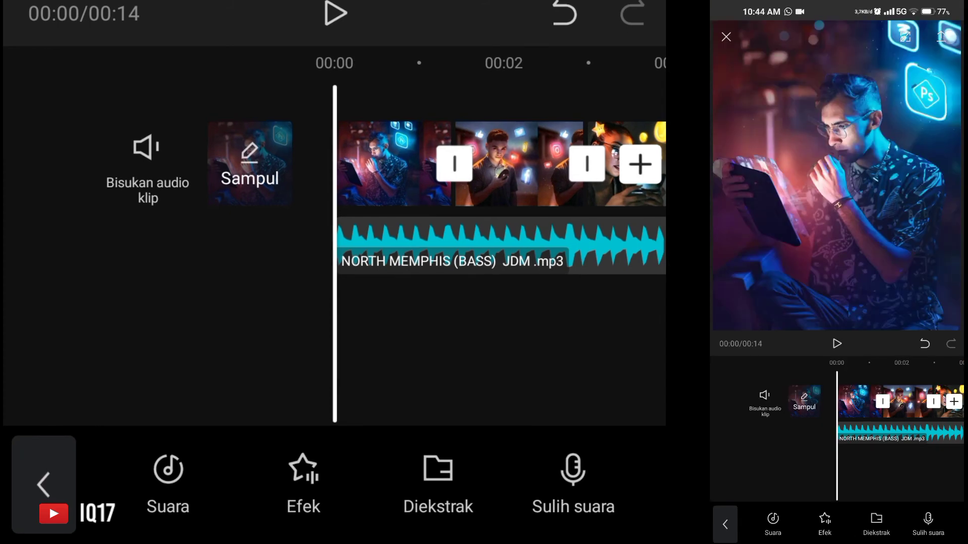
# Export the project with Resolusi kept at 1080p
pyautogui.click(940, 36)
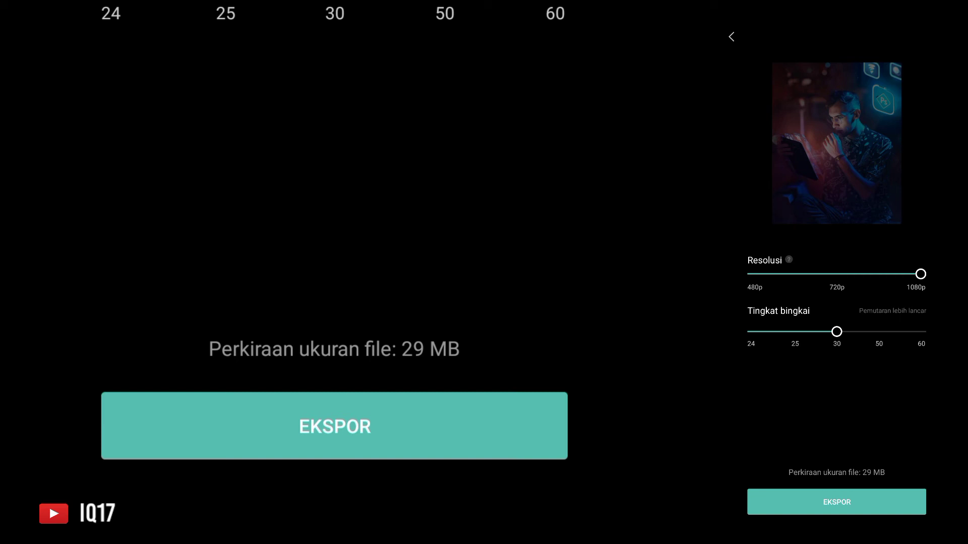
pyautogui.click(436, 434)
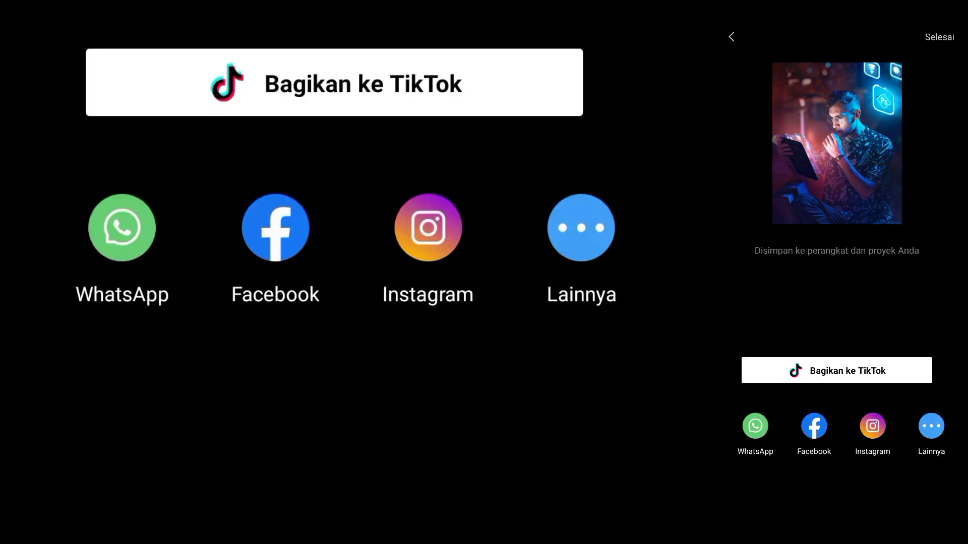
pyautogui.click(939, 37)
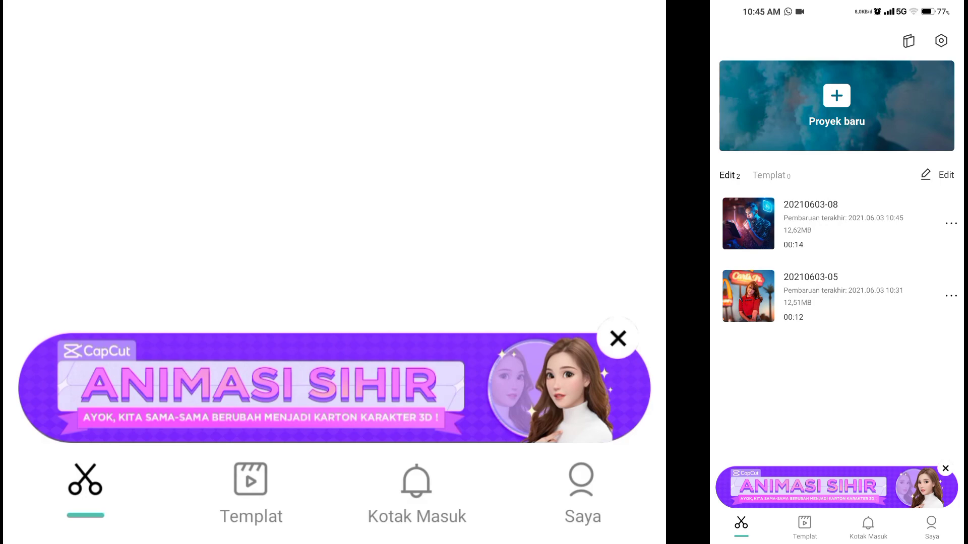